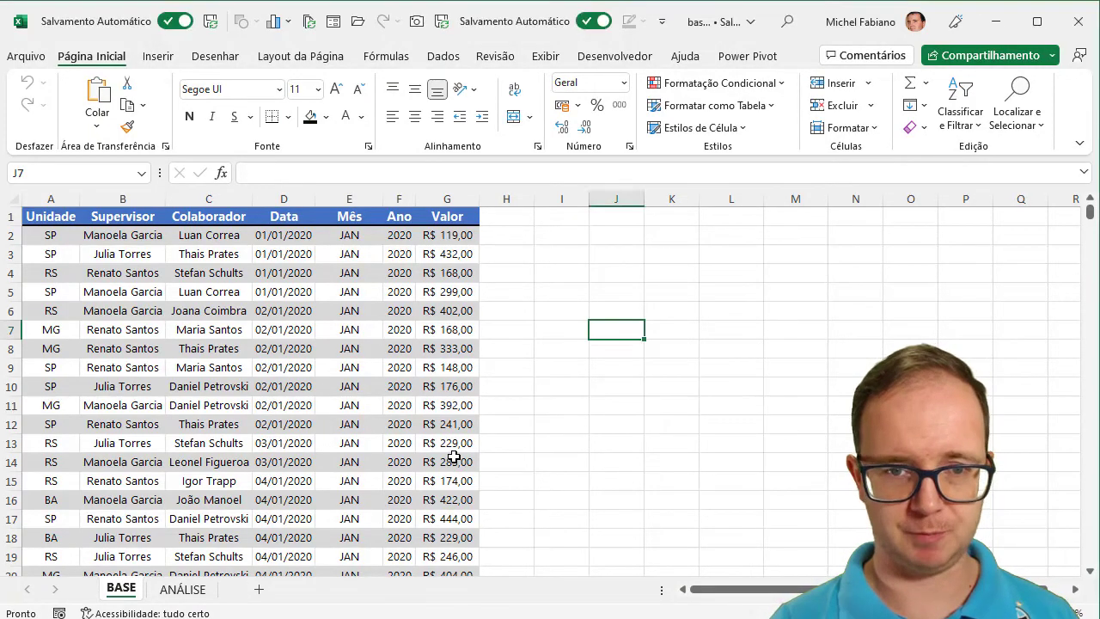
# Step: Inspect a value, the Mês formula and a date in the BASE table, then go to the ANÁLISE sheet
pyautogui.click(435, 348)
pyautogui.click(344, 330)
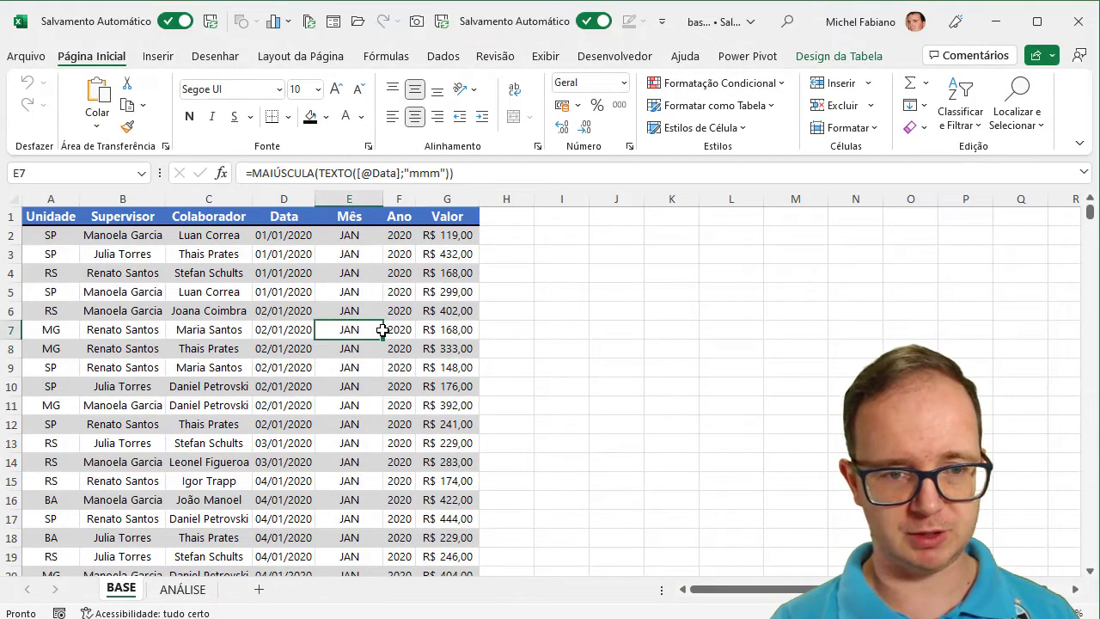
pyautogui.click(263, 292)
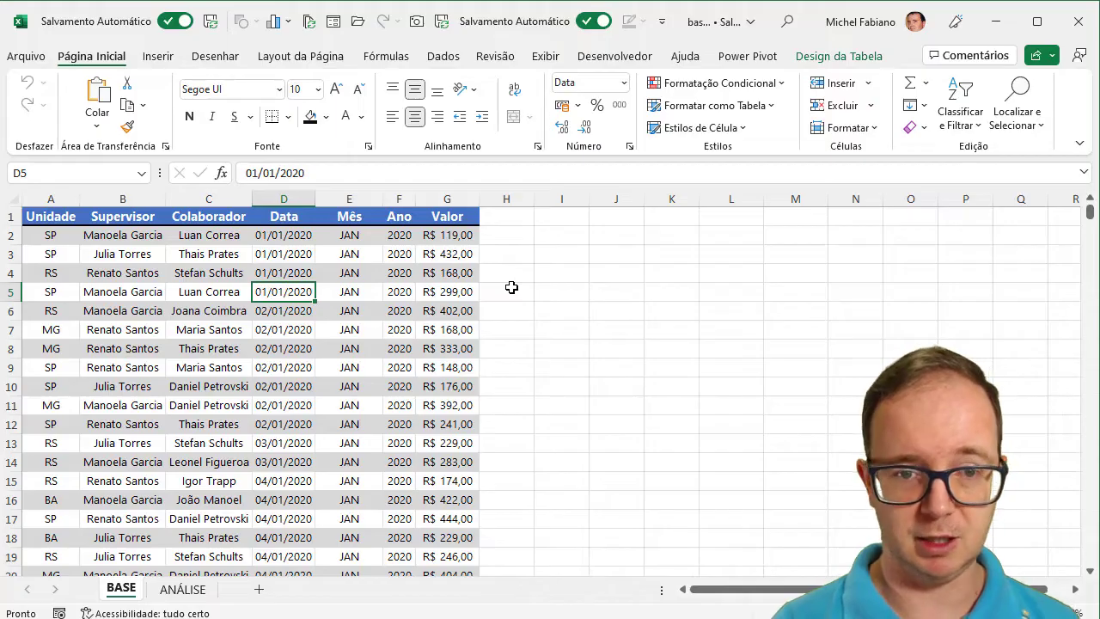
pyautogui.rightClick(468, 233)
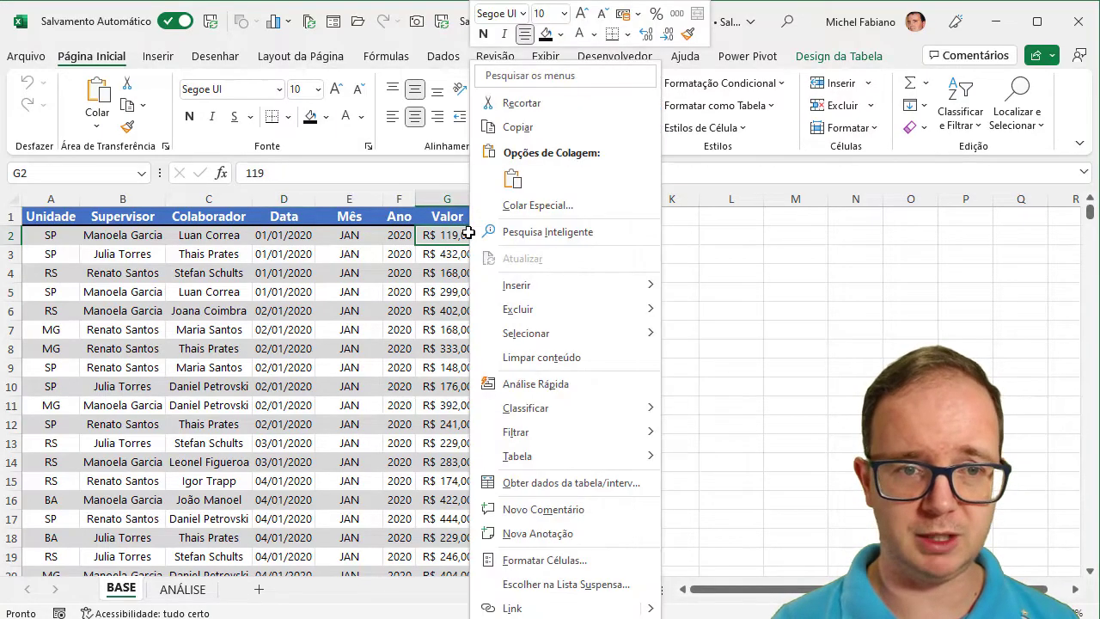
pyautogui.click(440, 234)
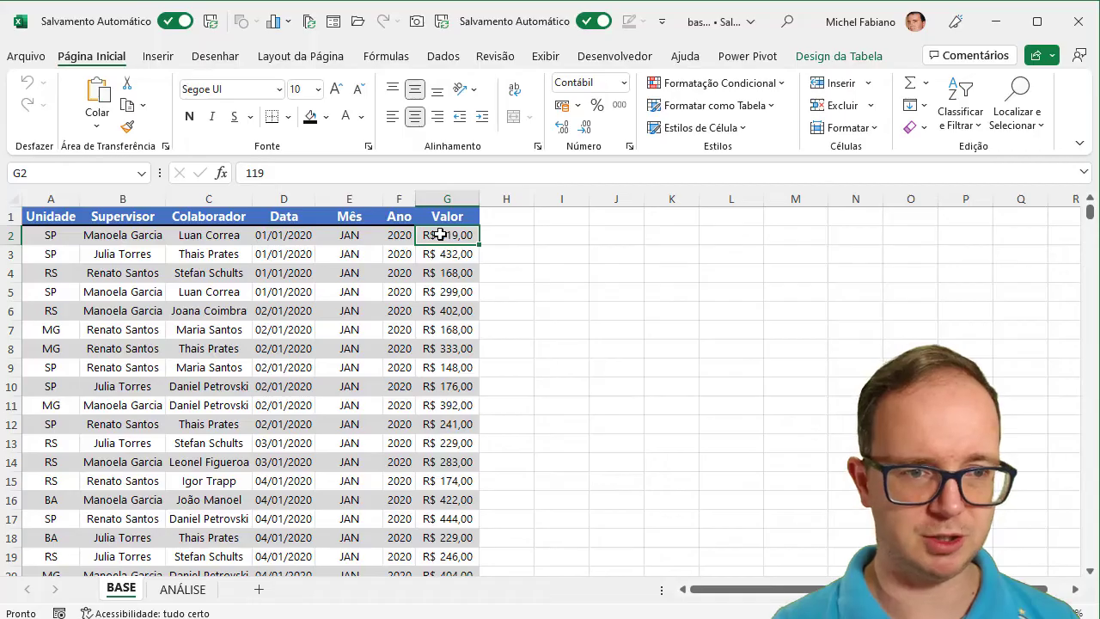
pyautogui.click(196, 592)
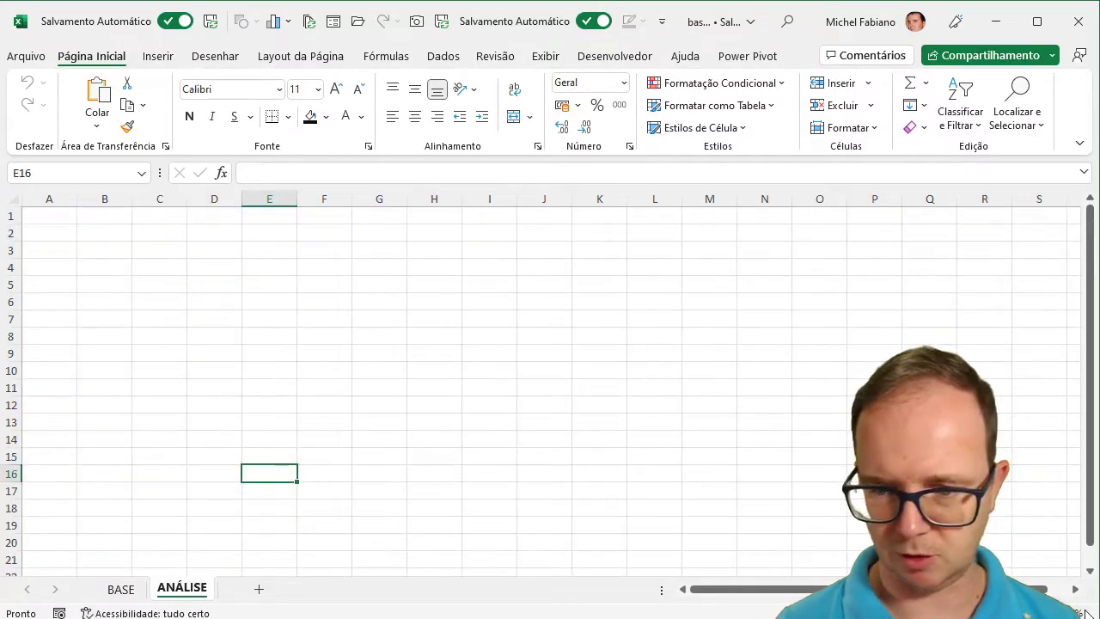
# Step: Enter headers UNIDADE in B7 and TOTAL in C7, SP in B8, and begin =SOMASE( in C8
pyautogui.scroll(4, 1084, 611)
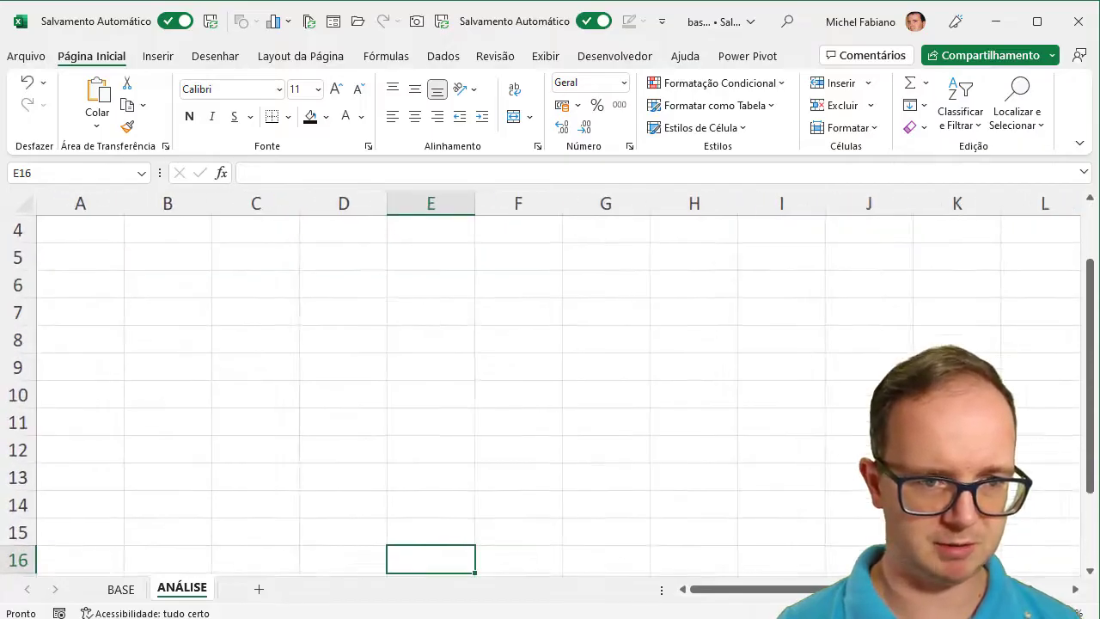
pyautogui.scroll(1, 1084, 612)
pyautogui.click(182, 273)
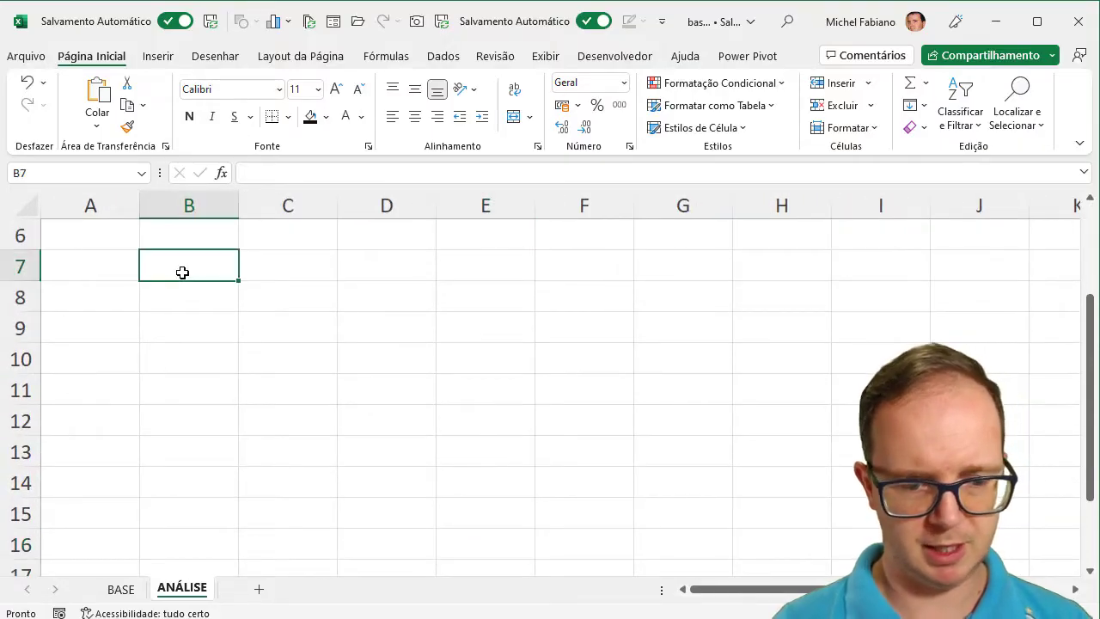
pyautogui.write('sp')
pyautogui.write('UNIDADE')
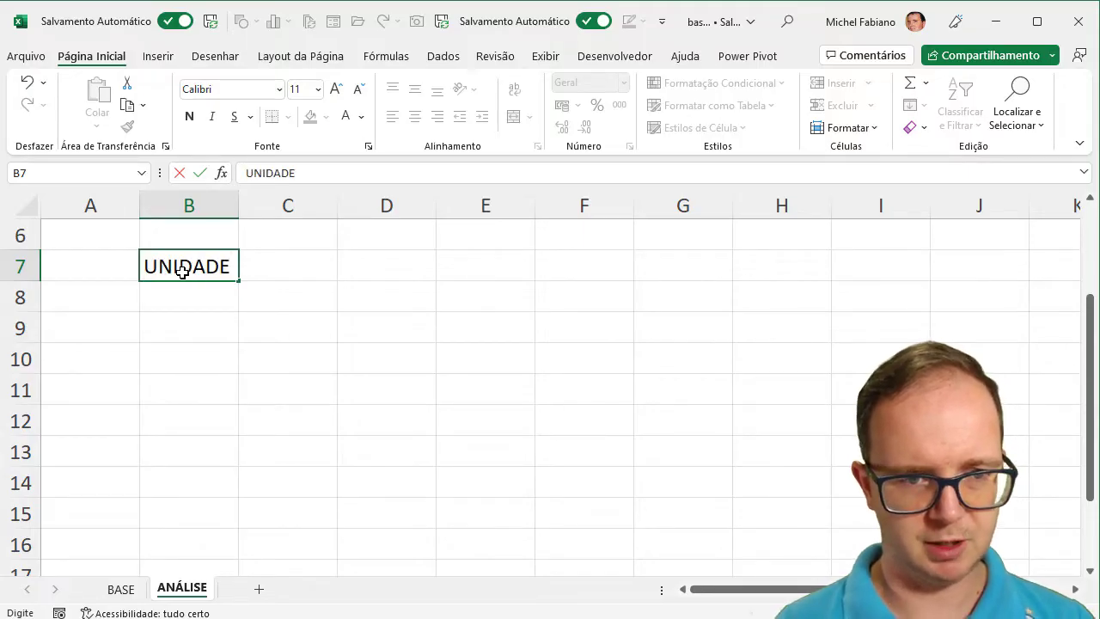
pyautogui.press('Return')
pyautogui.write('SP')
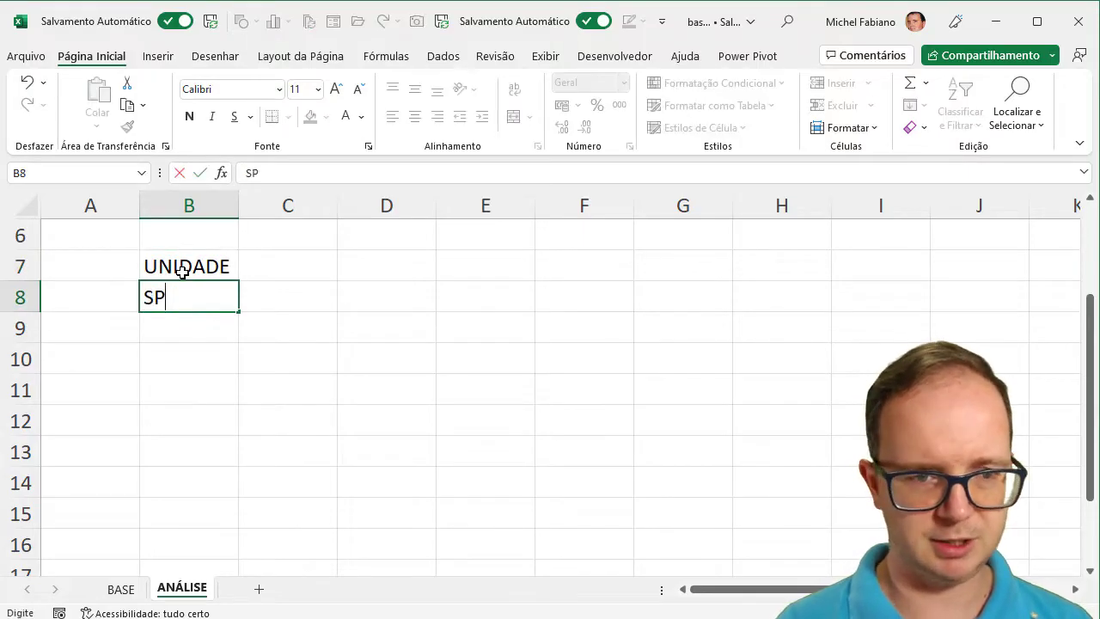
pyautogui.press('Tab')
pyautogui.press('Up')
pyautogui.write('T')
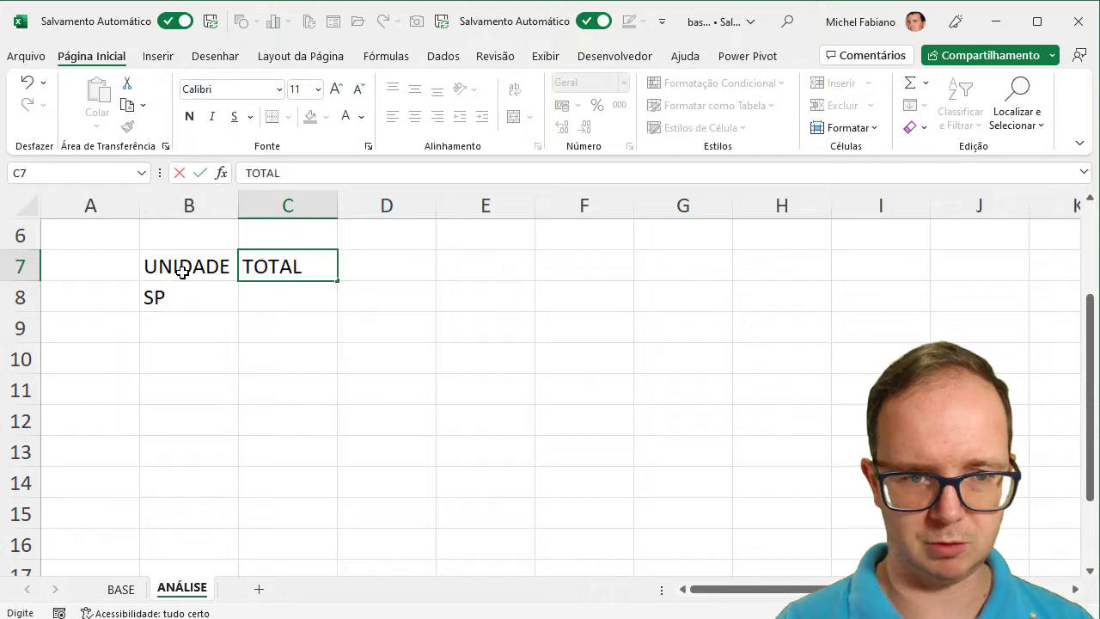
pyautogui.press('Return')
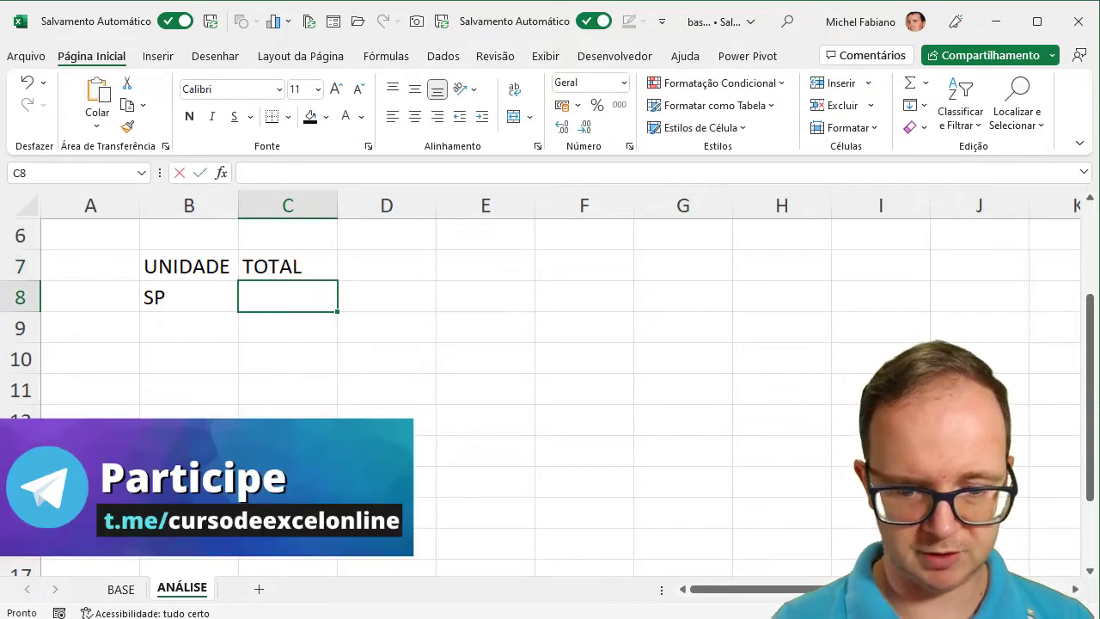
pyautogui.write('=SOMASE(')
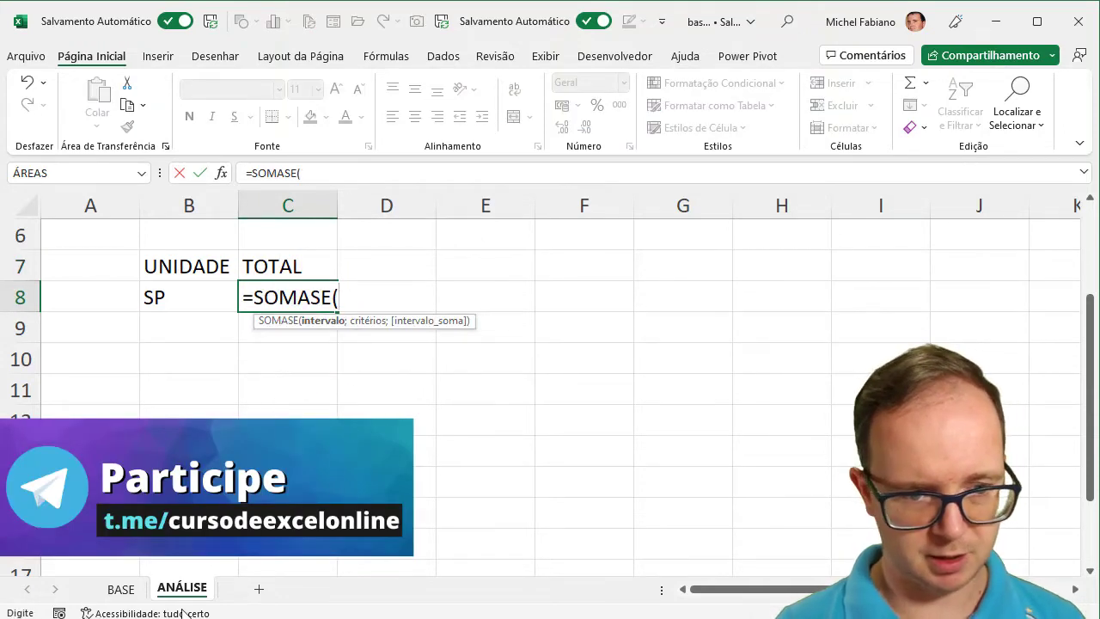
# Step: Use BASE's whole Unidade column as the SOMASE range, with ANÁLISE!B8 as the criterion
pyautogui.click(129, 593)
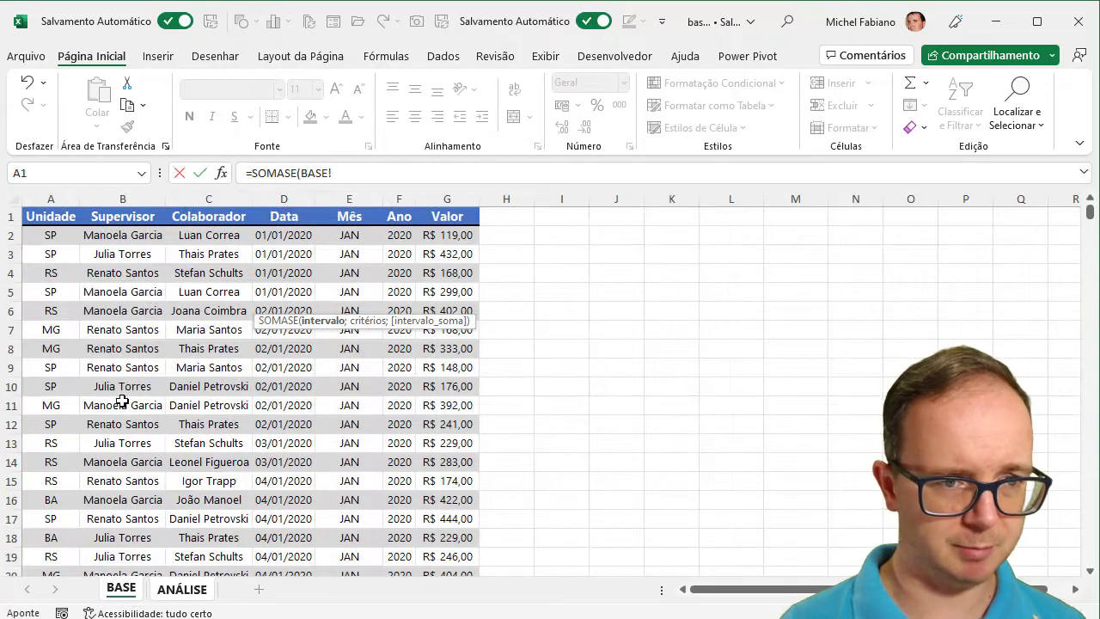
pyautogui.click(63, 215)
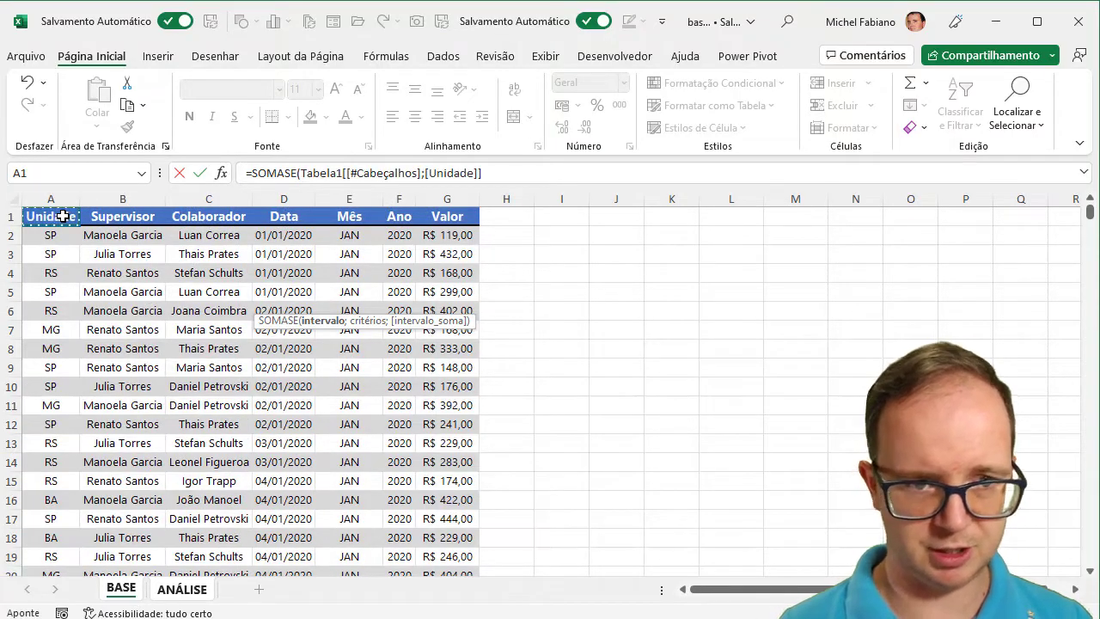
pyautogui.hotkey('ctrl', 'shift', 'Down')
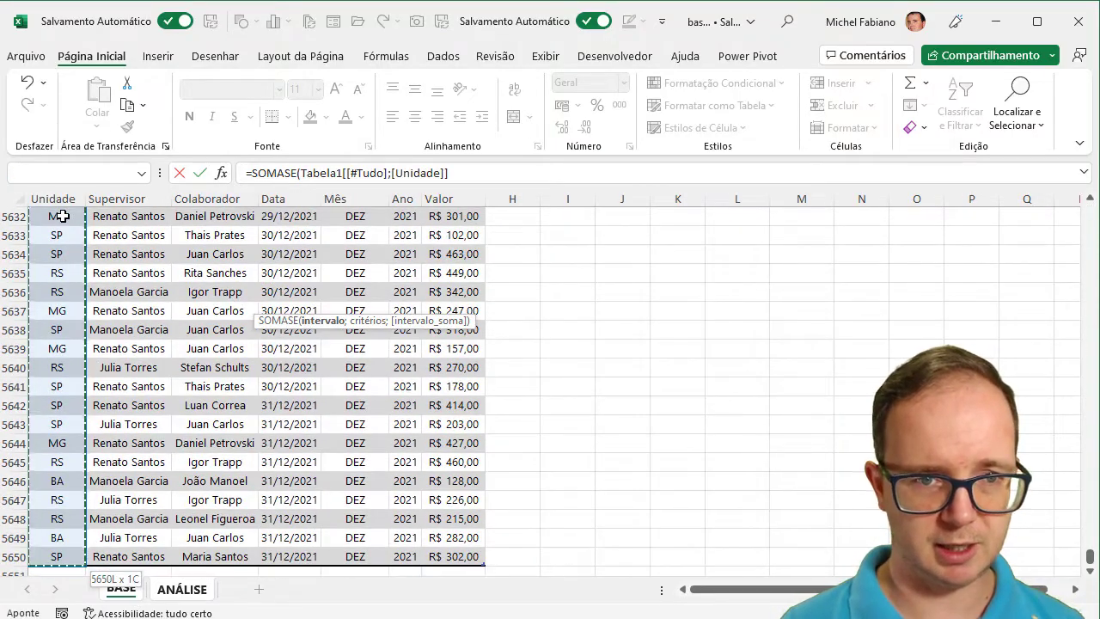
pyautogui.write(';')
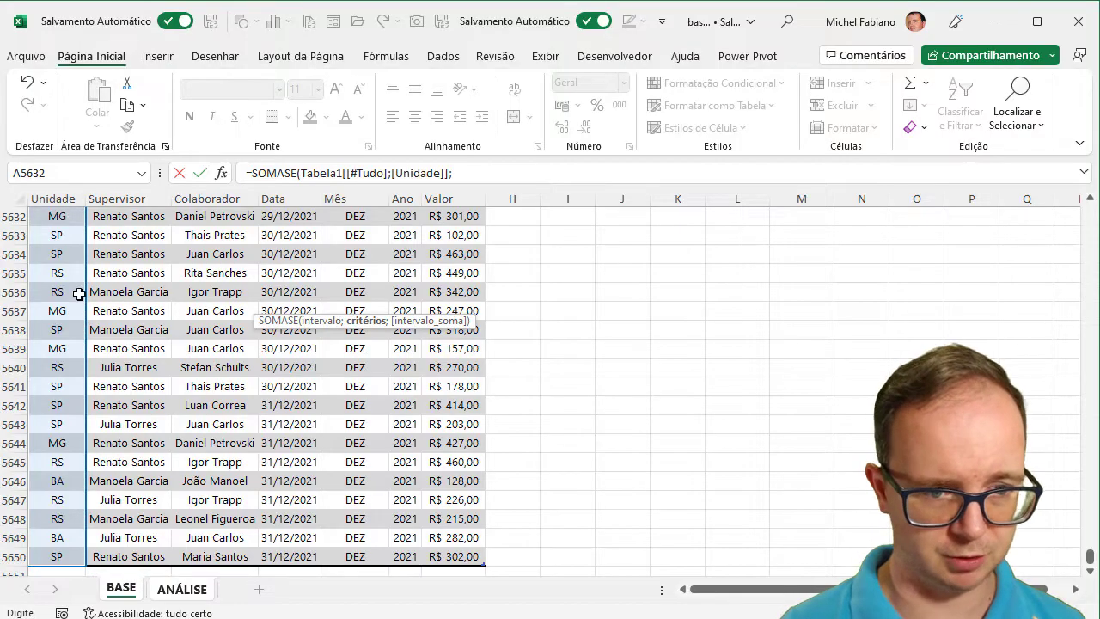
pyautogui.click(182, 589)
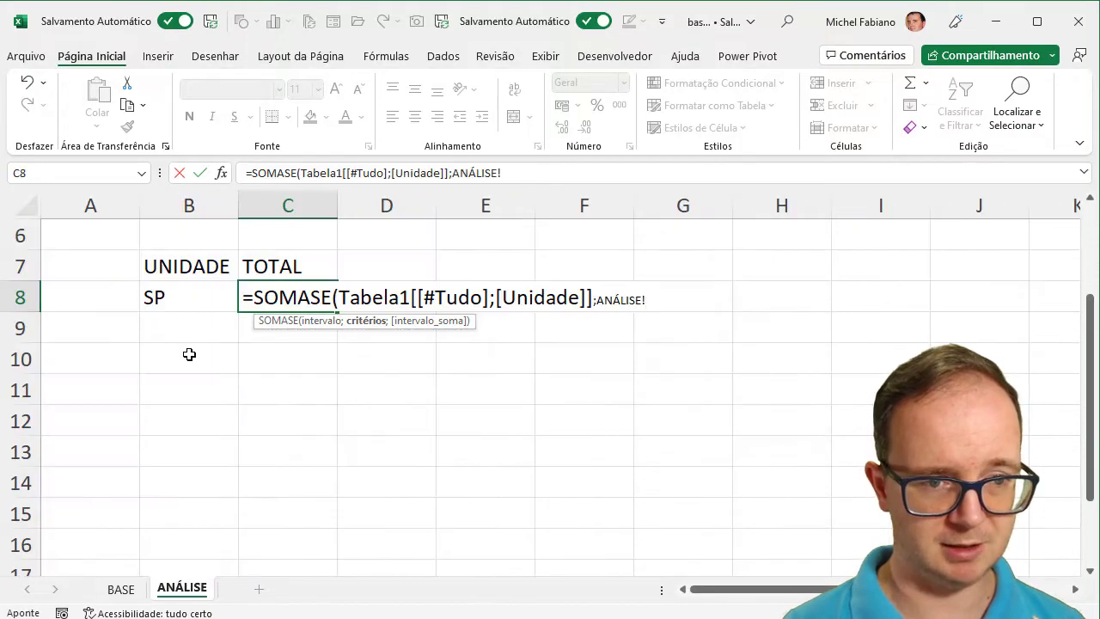
pyautogui.click(191, 298)
pyautogui.write(';')
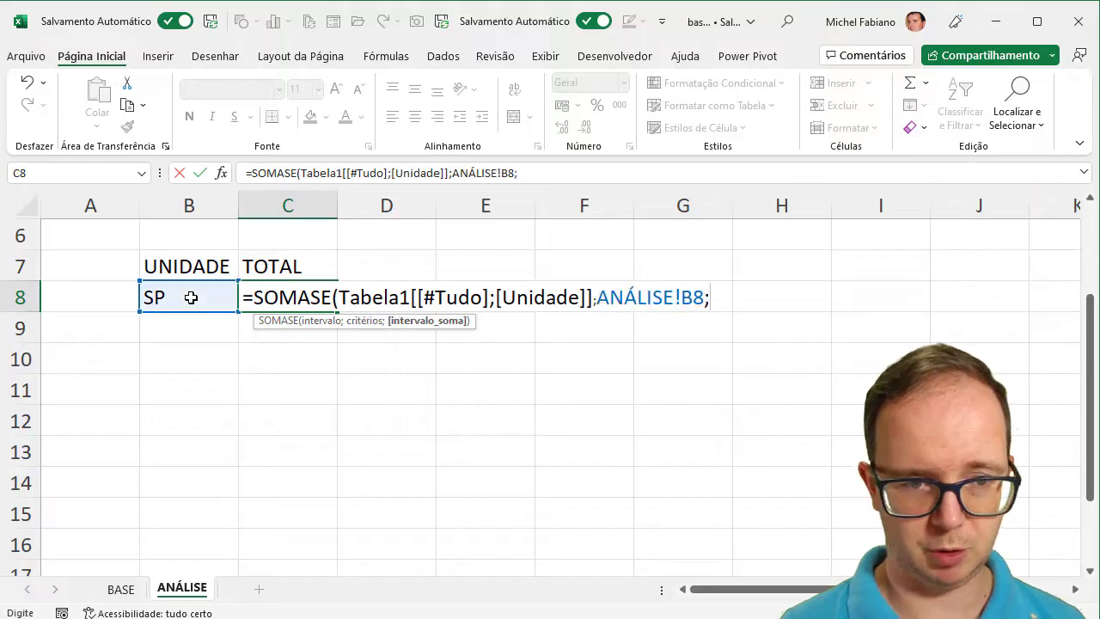
# Step: Add BASE's Valor column as the sum range and commit, giving 428639 for SP
pyautogui.click(120, 589)
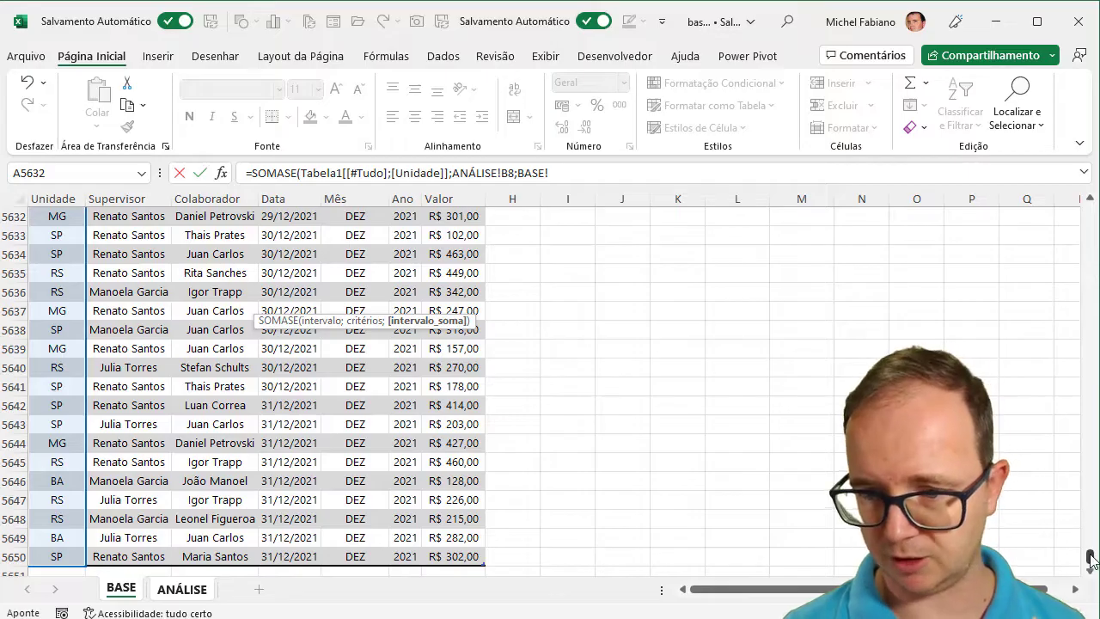
pyautogui.moveTo(1089, 557); pyautogui.dragTo(1089, 210)
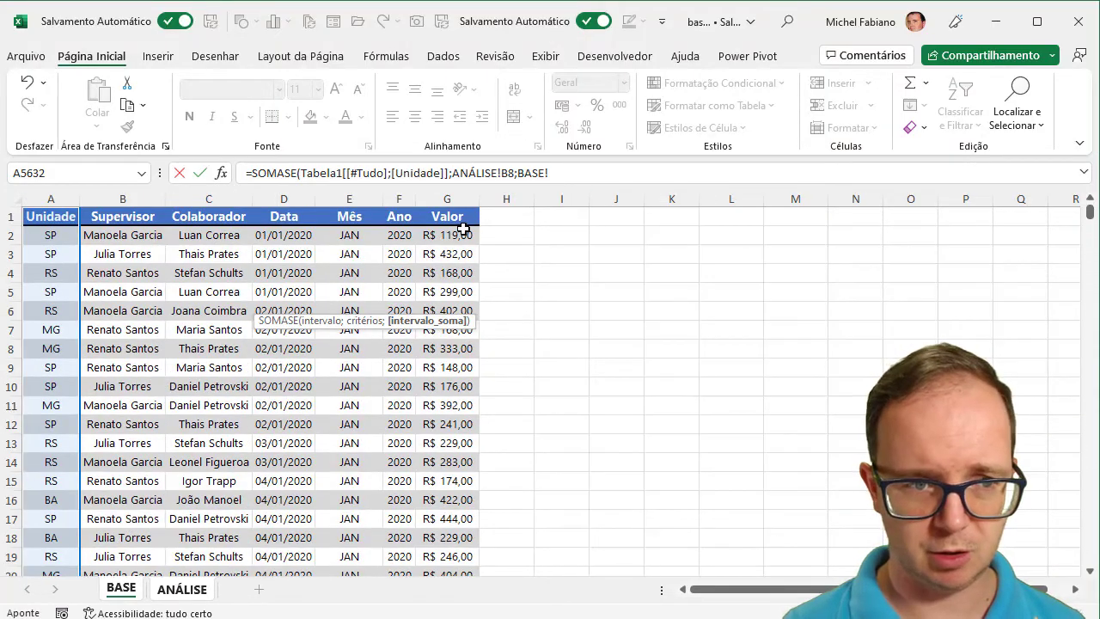
pyautogui.click(458, 219)
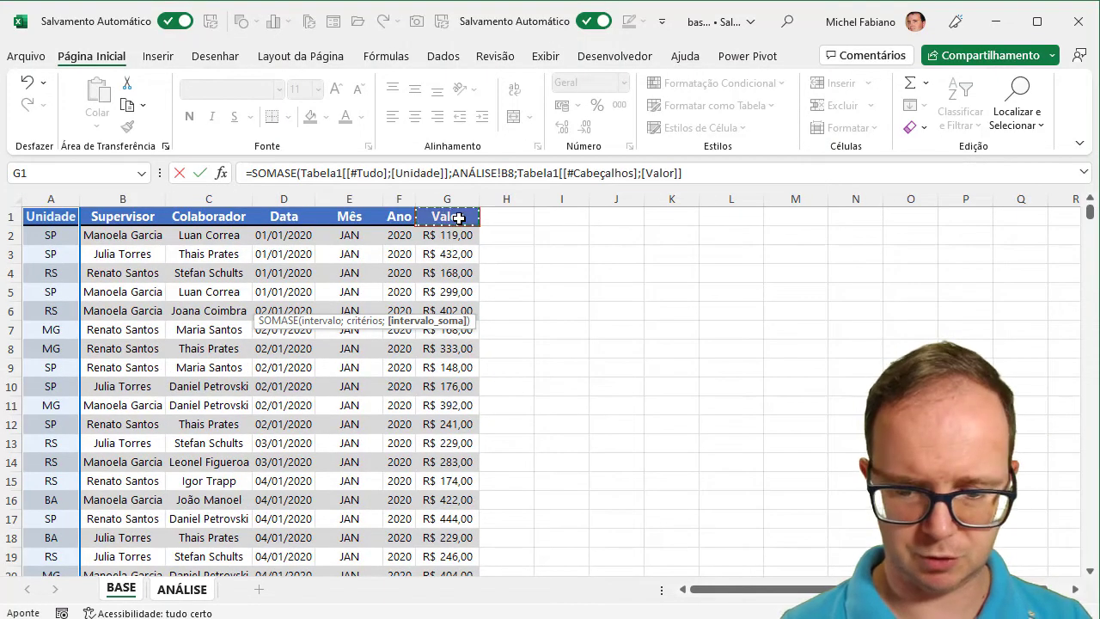
pyautogui.hotkey('ctrl', 'shift', 'Down')
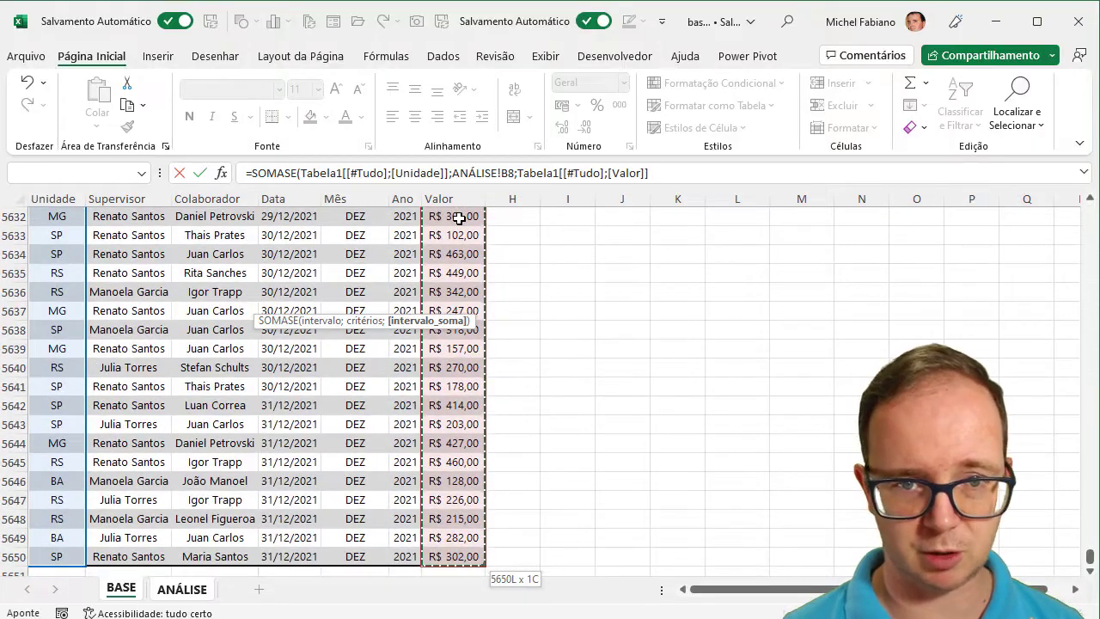
pyautogui.write(')')
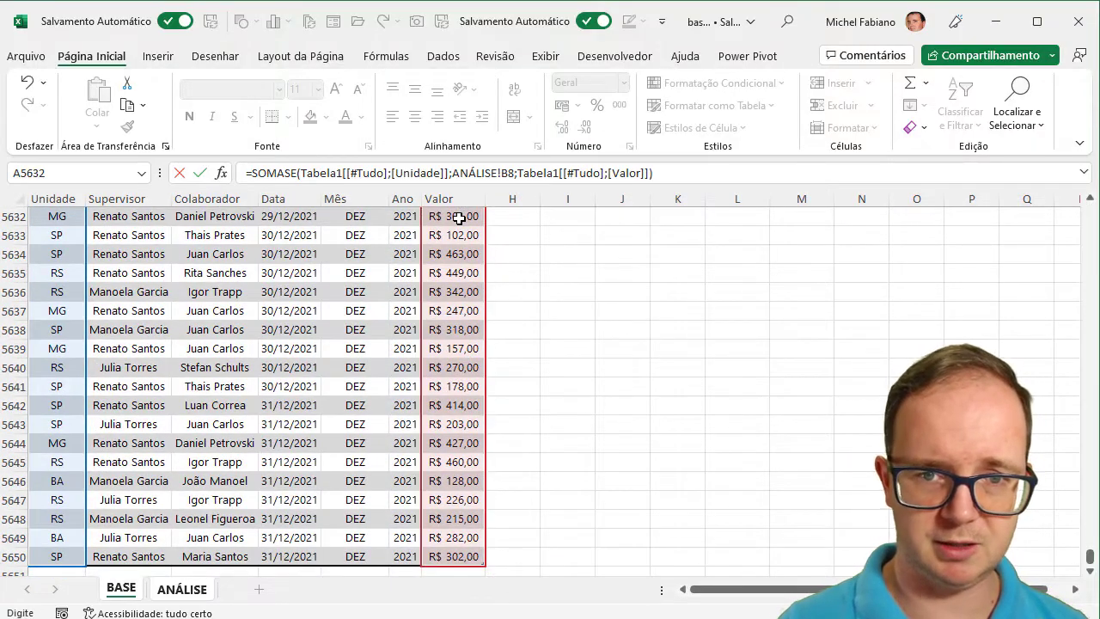
pyautogui.press('Return')
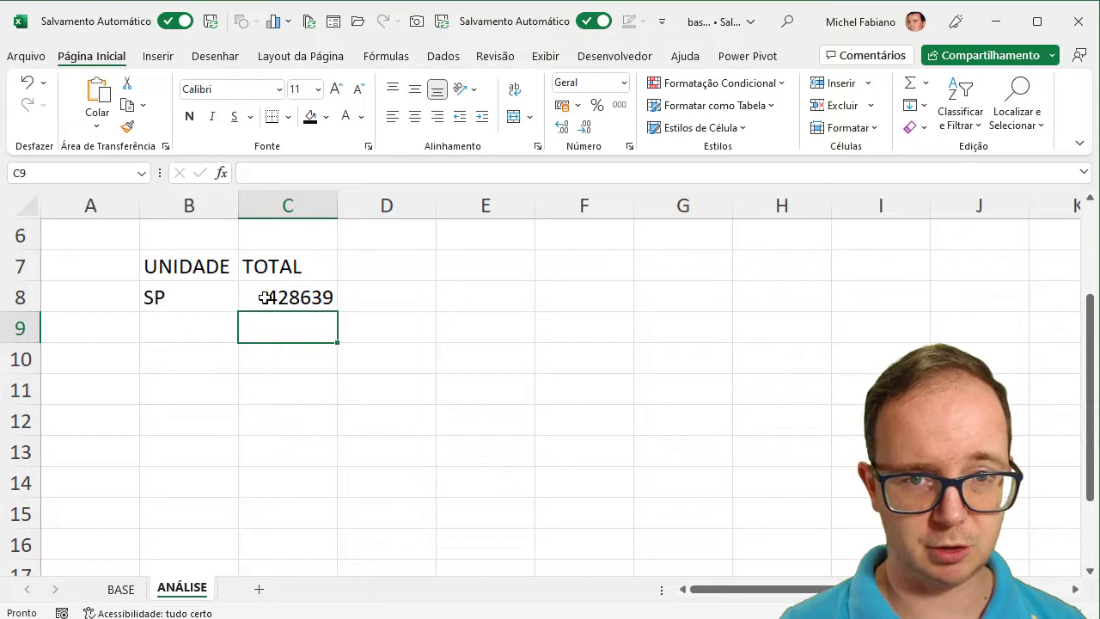
pyautogui.click(265, 297)
# Step: Format C8 as accounting currency and try units MG, SC and RS in B8
pyautogui.click(561, 107)
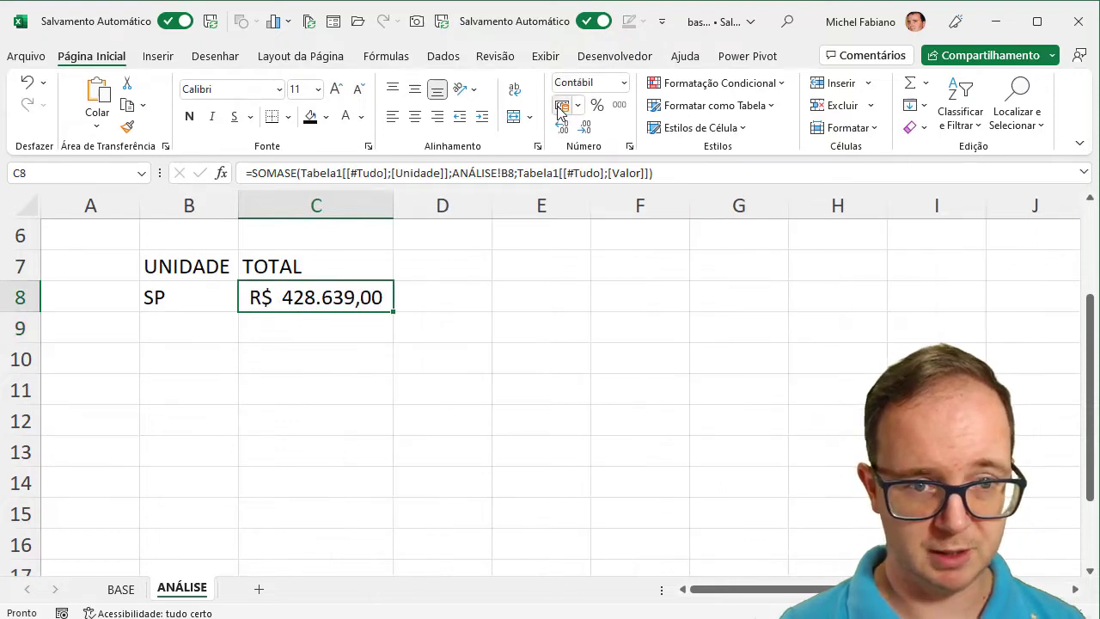
pyautogui.click(200, 295)
pyautogui.write('mg')
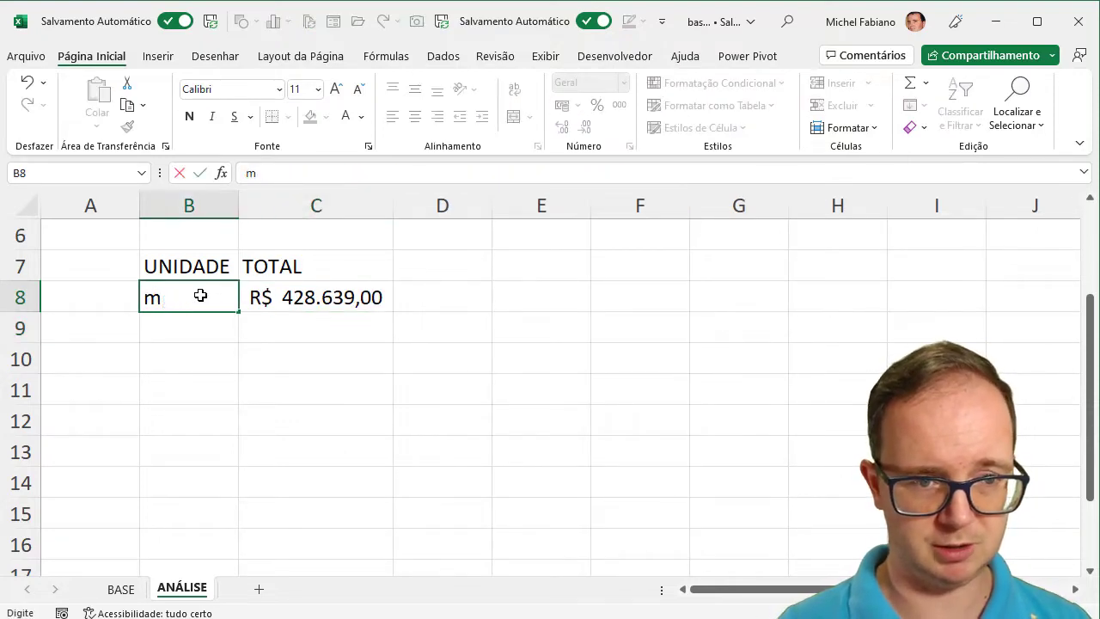
pyautogui.write('MG')
pyautogui.press('Return')
pyautogui.click(200, 296)
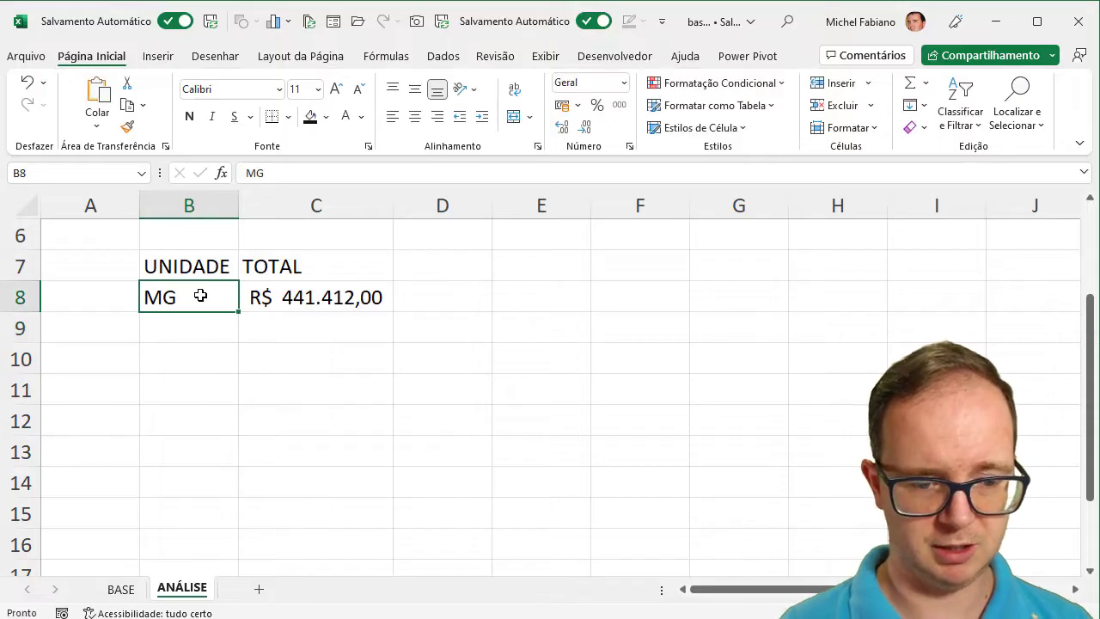
pyautogui.write('SC')
pyautogui.press('Return')
pyautogui.click(200, 295)
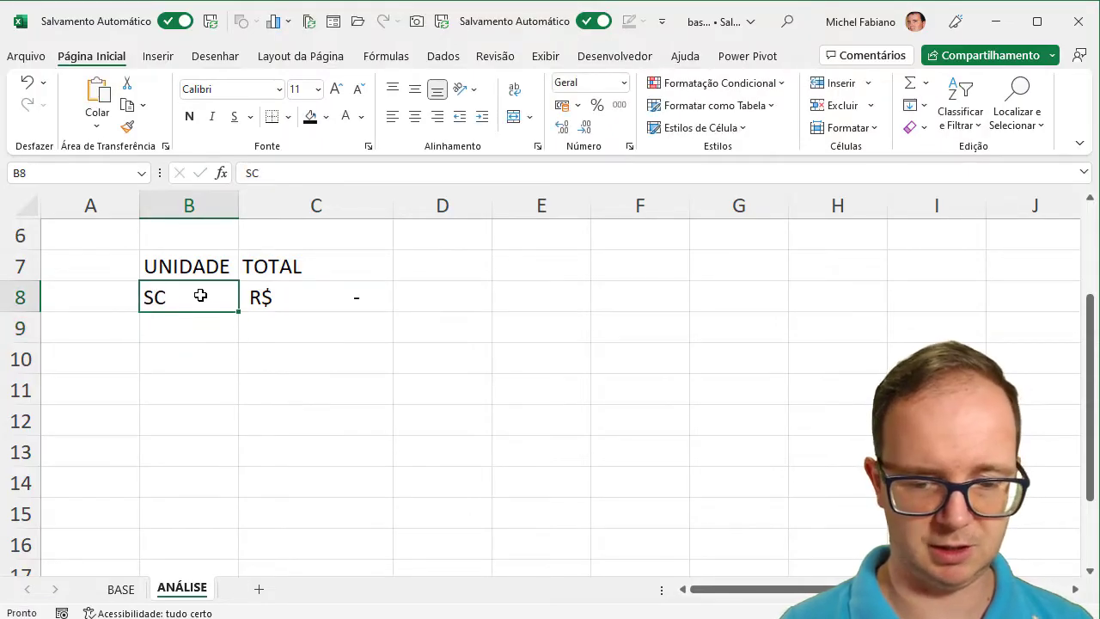
pyautogui.write('RS')
pyautogui.press('Return')
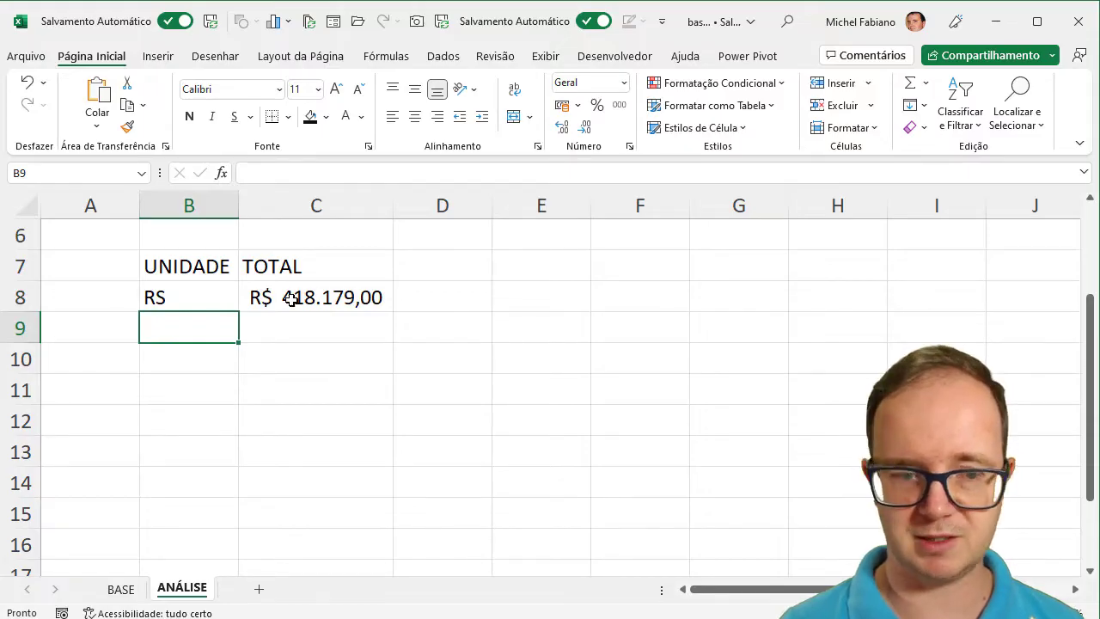
# Step: Look over the BASE table, then set the ANÁLISE unit back to SP (R$ 428.639,00)
pyautogui.click(121, 589)
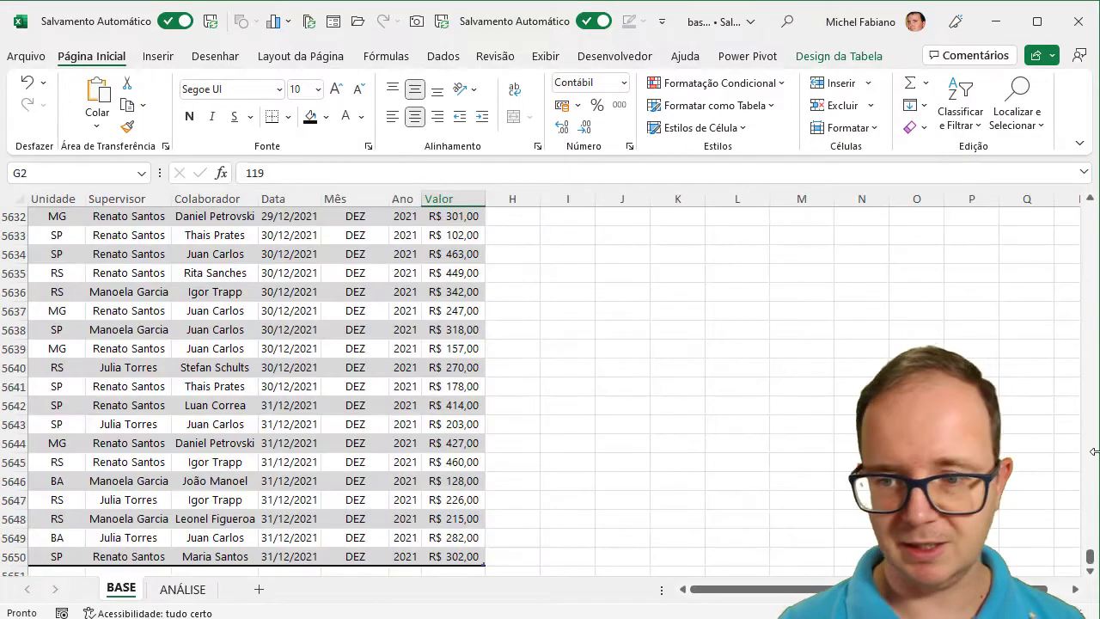
pyautogui.moveTo(1089, 557); pyautogui.dragTo(1096, 172)
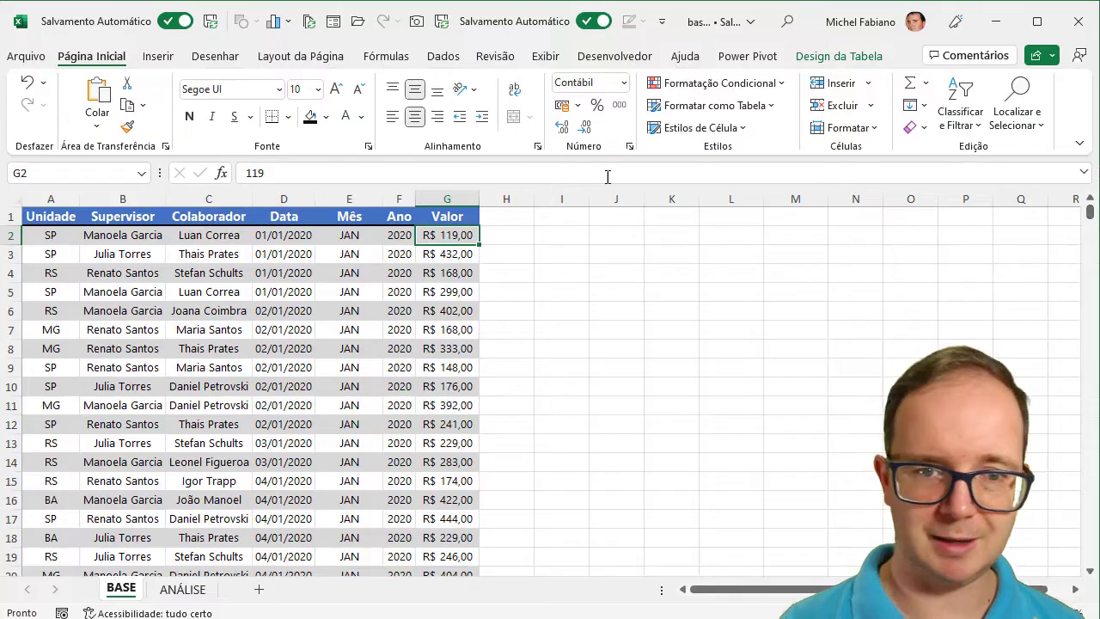
pyautogui.click(193, 591)
pyautogui.click(202, 292)
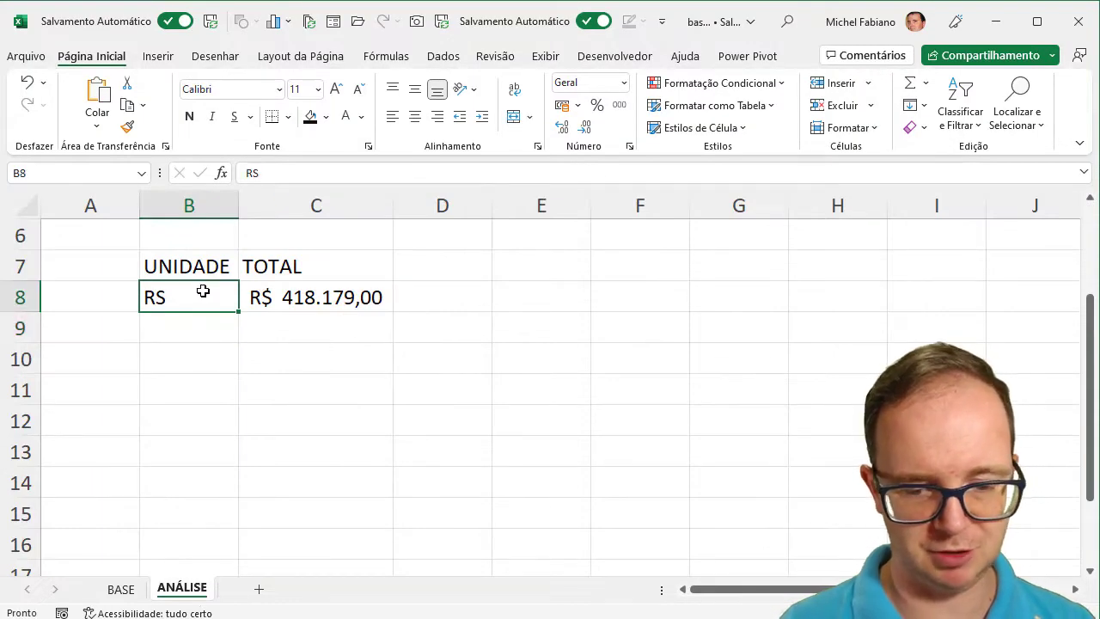
pyautogui.write('SP')
pyautogui.press('Return')
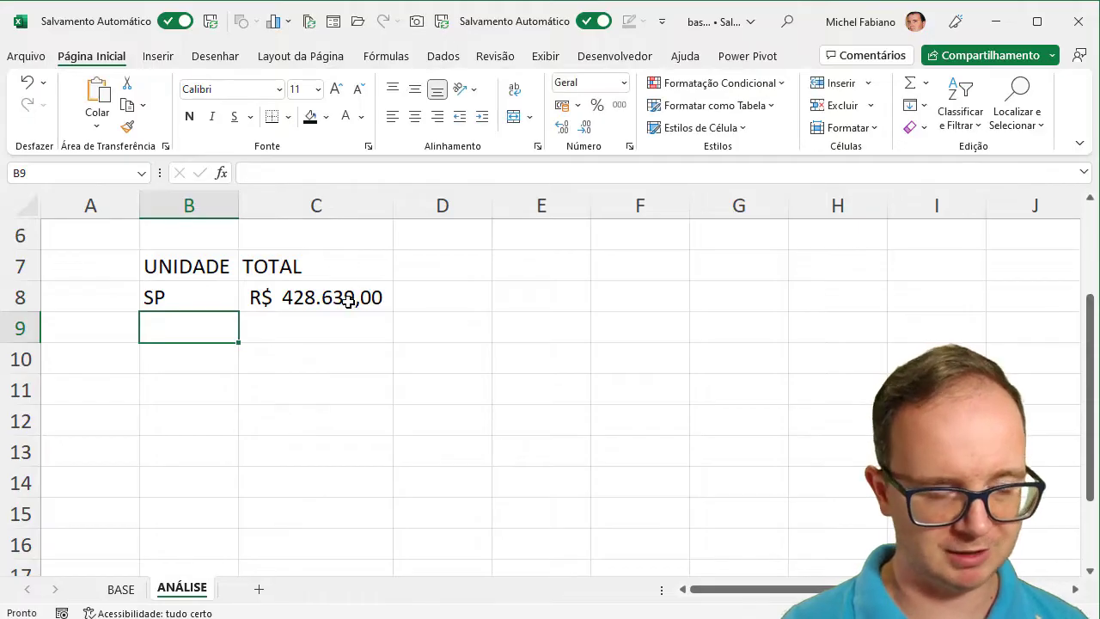
# Step: Test-edit G2 on BASE, then undo so it reads R$ 119,00 again
pyautogui.click(122, 591)
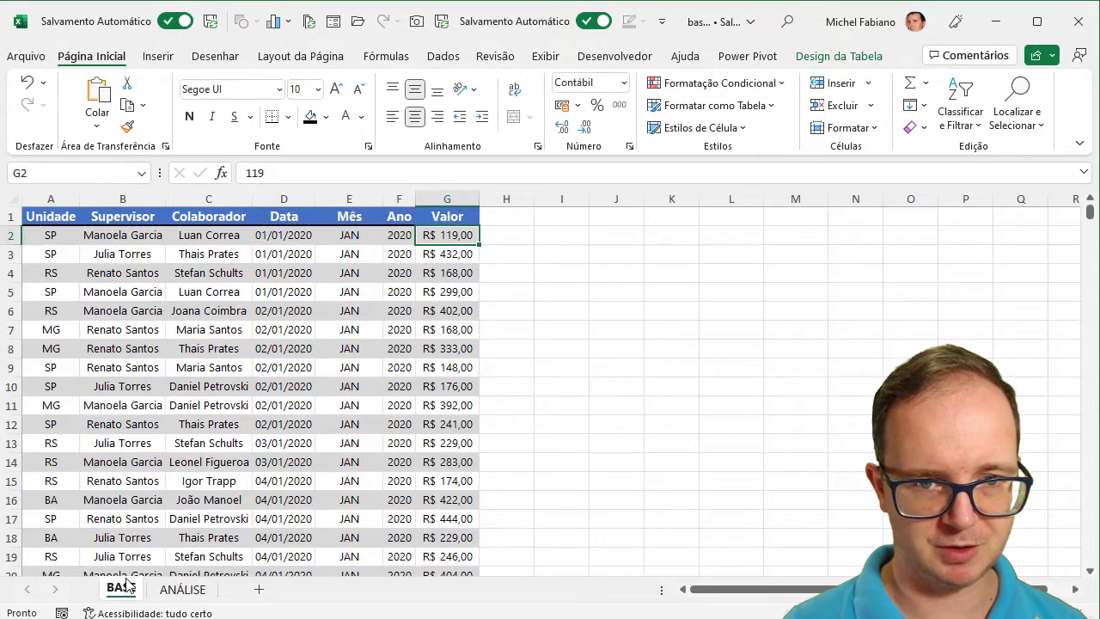
pyautogui.doubleClick(454, 234)
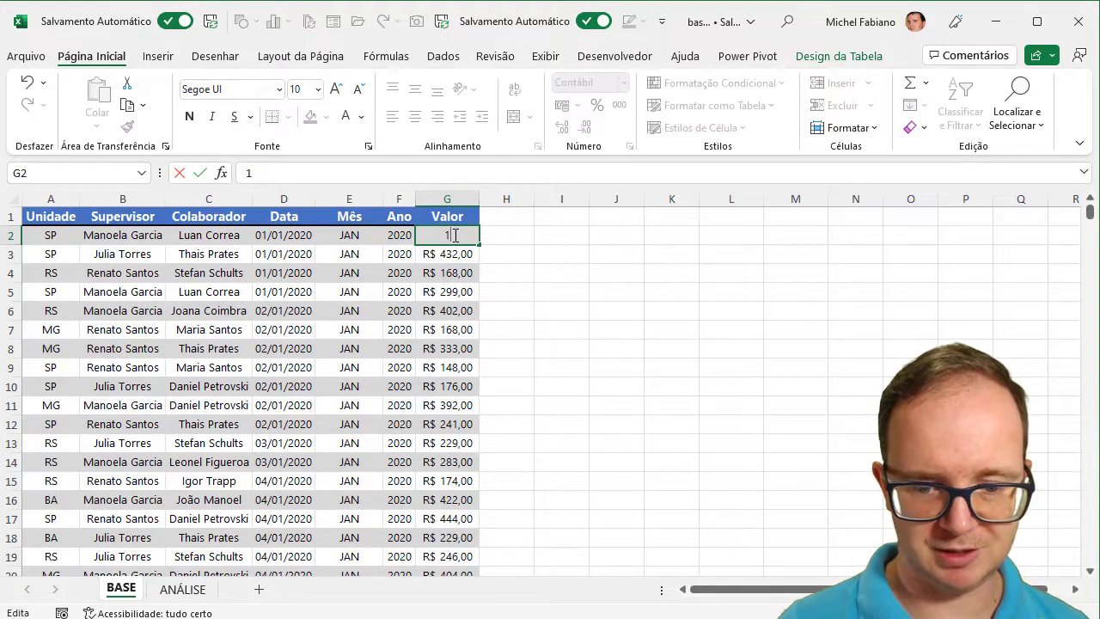
pyautogui.write('00')
pyautogui.press('Return')
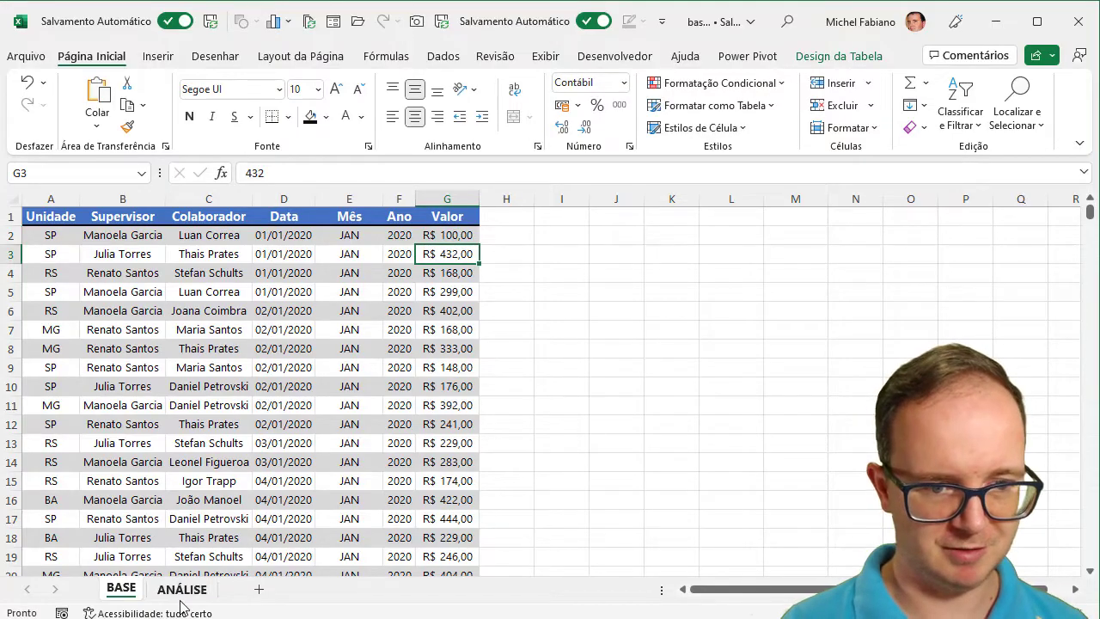
pyautogui.click(182, 592)
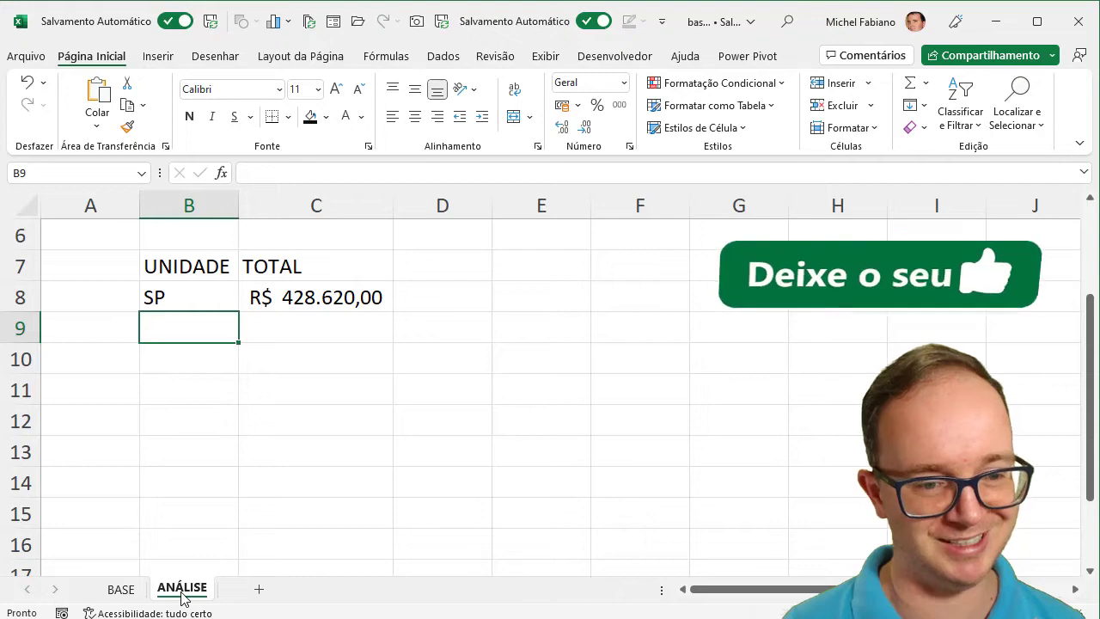
pyautogui.click(129, 591)
pyautogui.hotkey('ctrl', 'z')
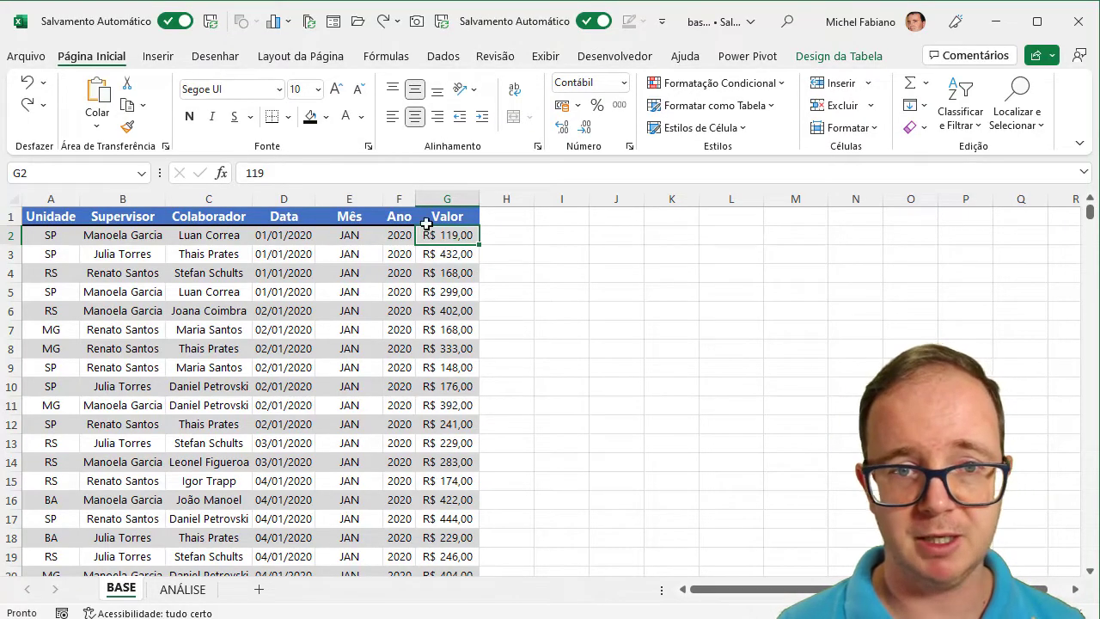
pyautogui.click(501, 60)
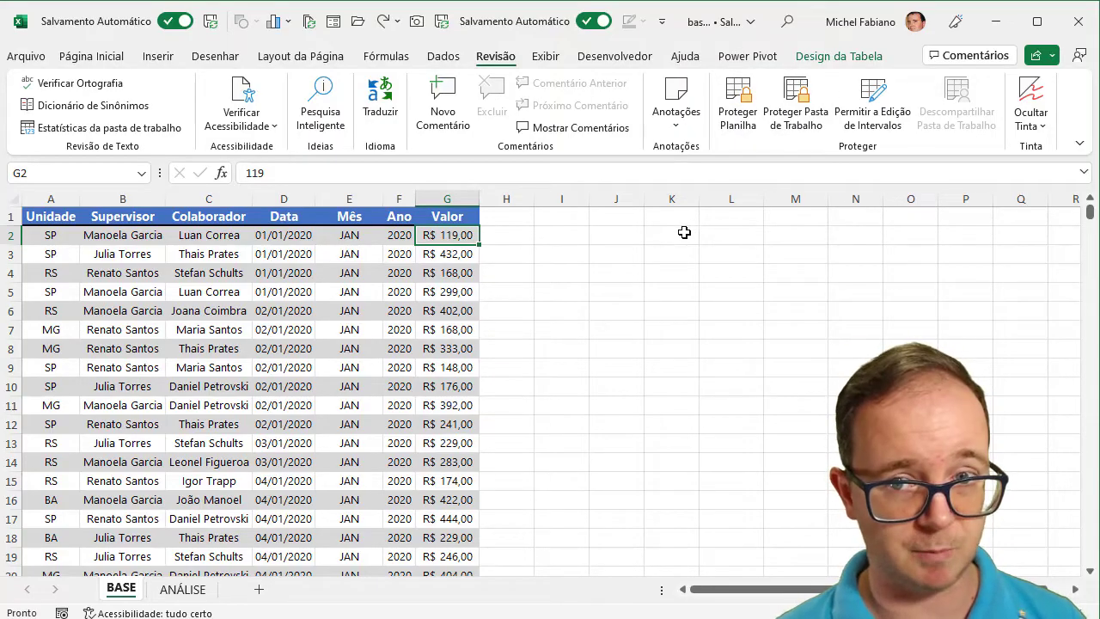
# Step: Insert blank sheets Planilha3 and Planilha4 after ANÁLISE, then return to BASE
pyautogui.click(180, 596)
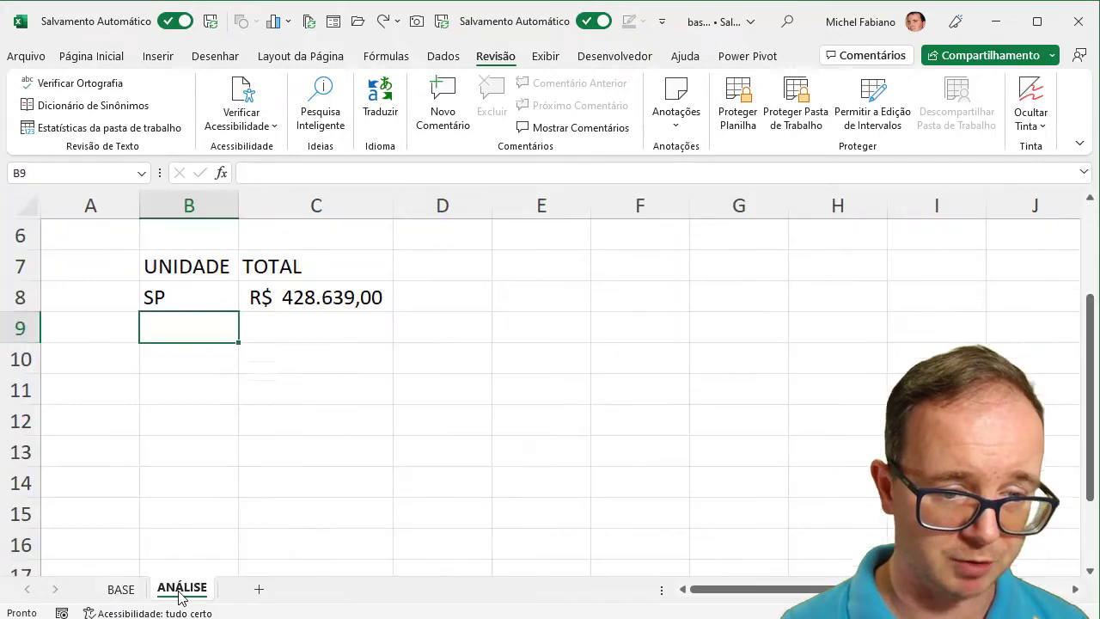
pyautogui.click(259, 589)
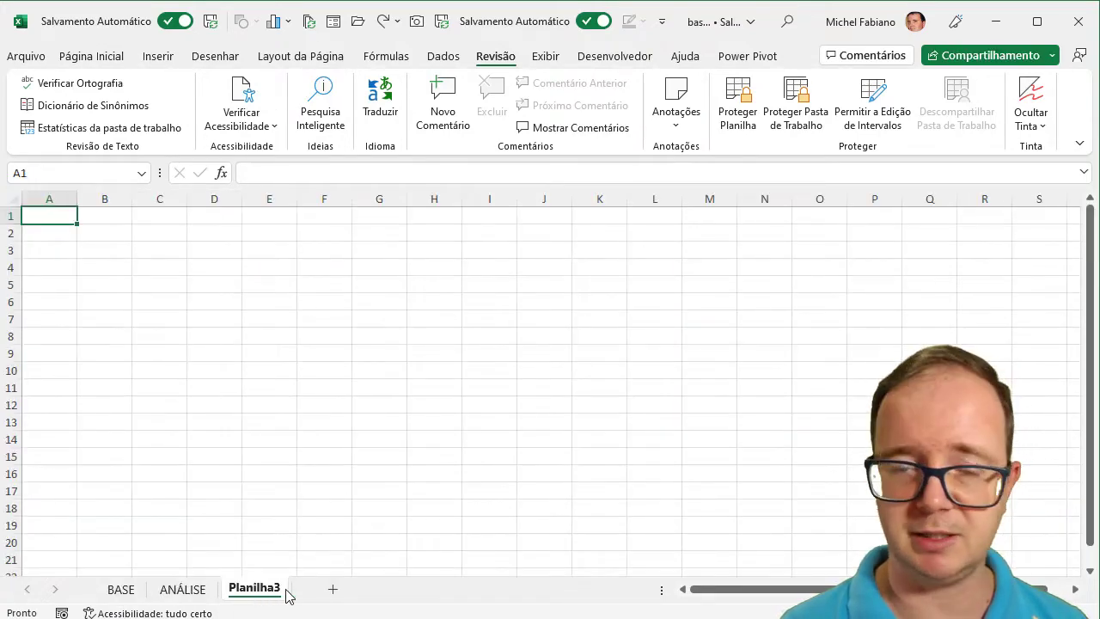
pyautogui.click(333, 589)
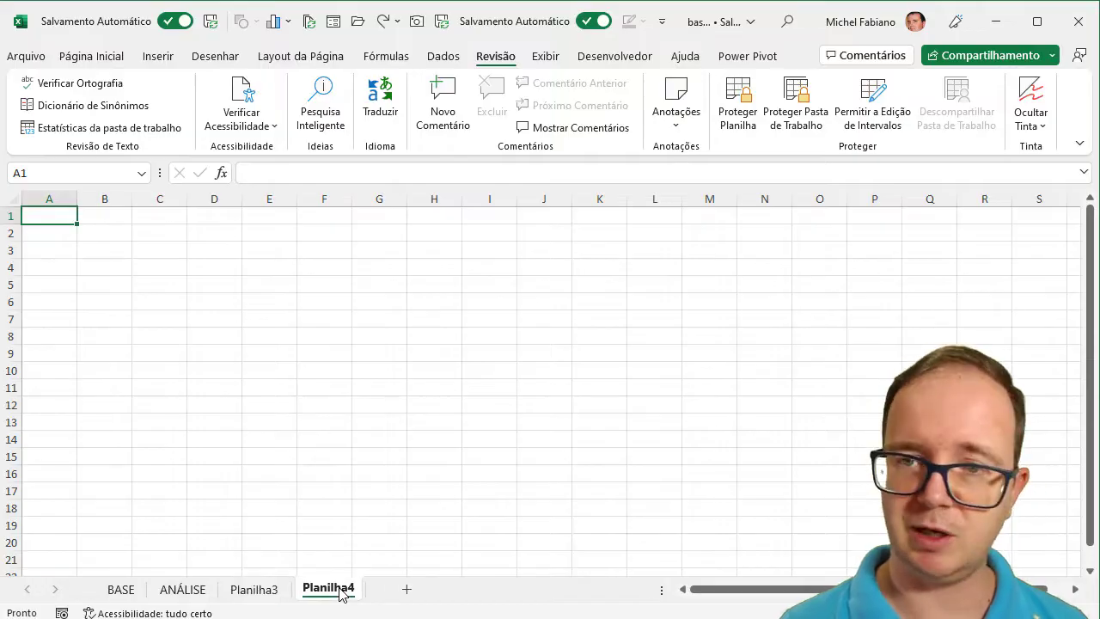
pyautogui.click(182, 591)
pyautogui.click(137, 591)
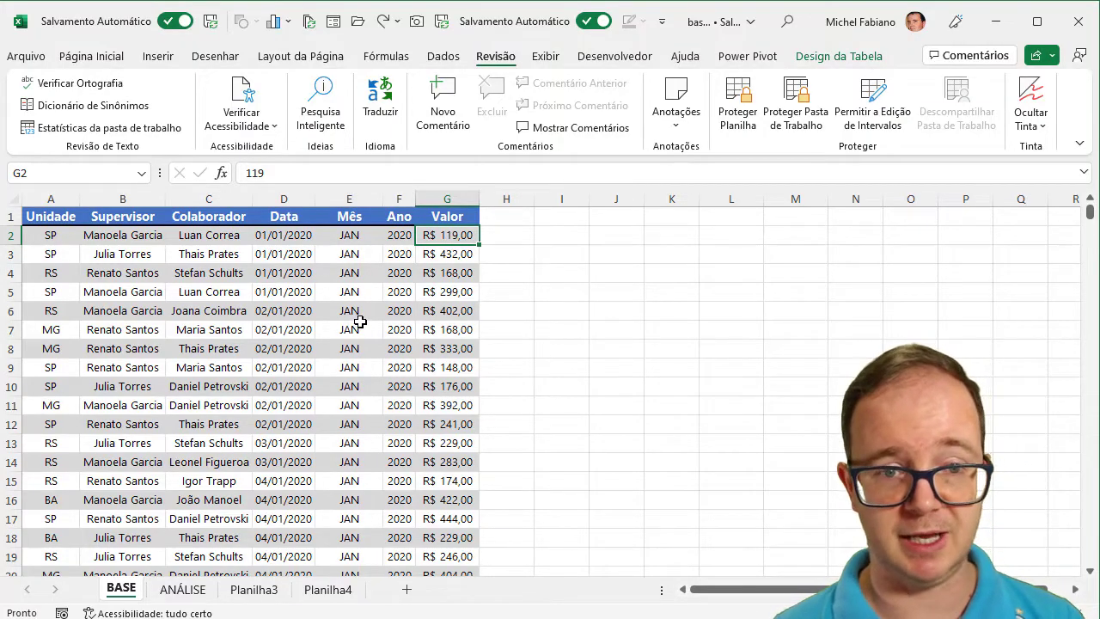
# Step: Protect BASE with a password allowing only cell selection, re-entering it after a mismatch warning
pyautogui.click(744, 116)
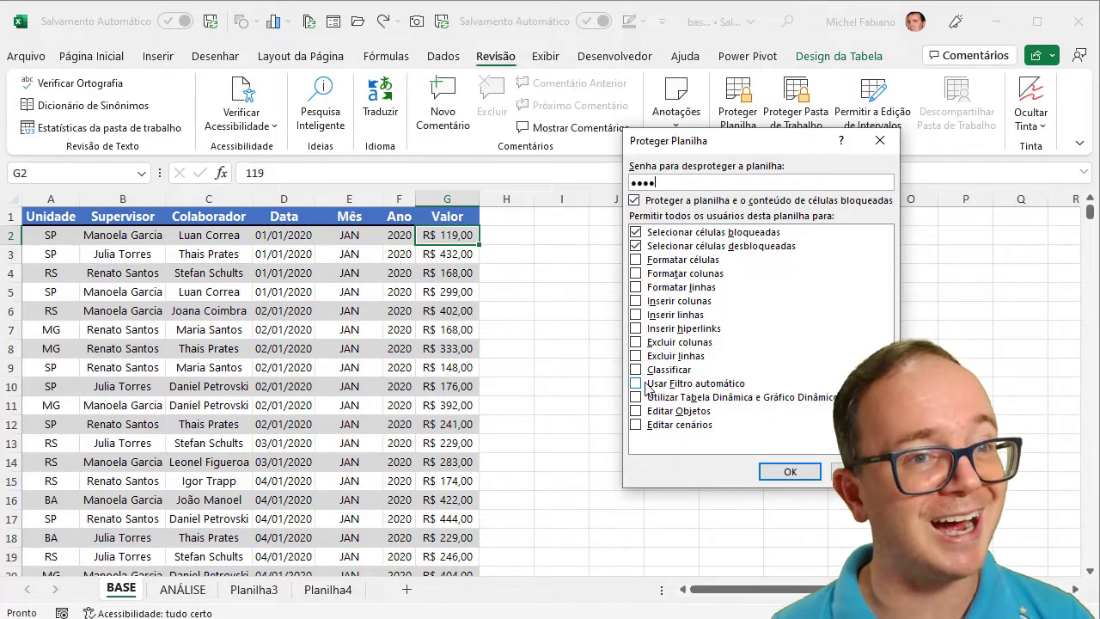
pyautogui.click(782, 473)
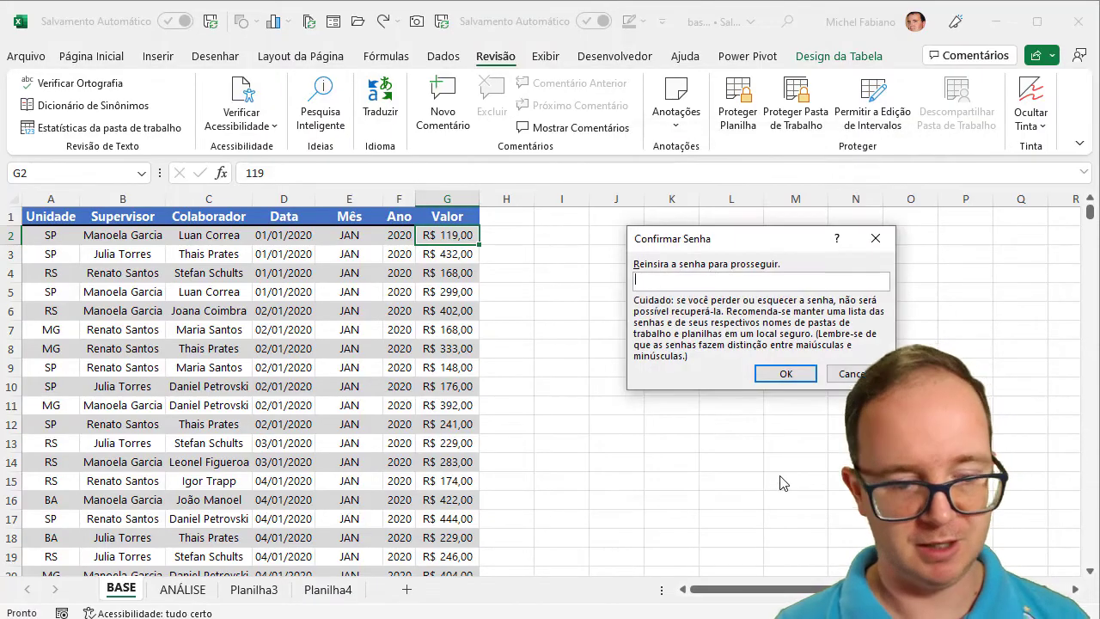
pyautogui.click(784, 373)
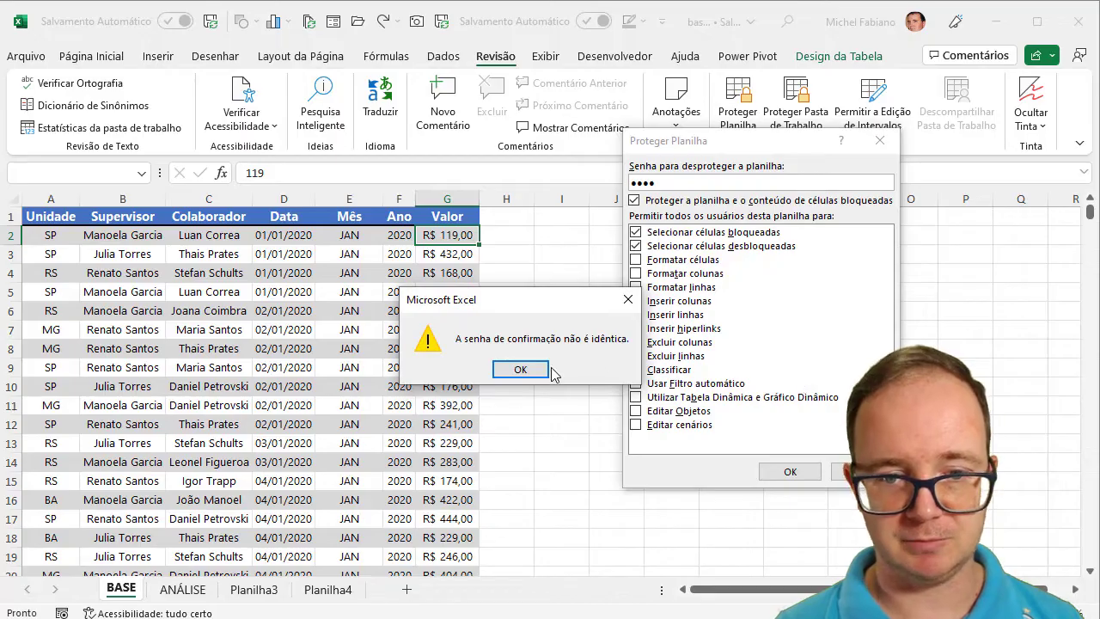
pyautogui.click(522, 369)
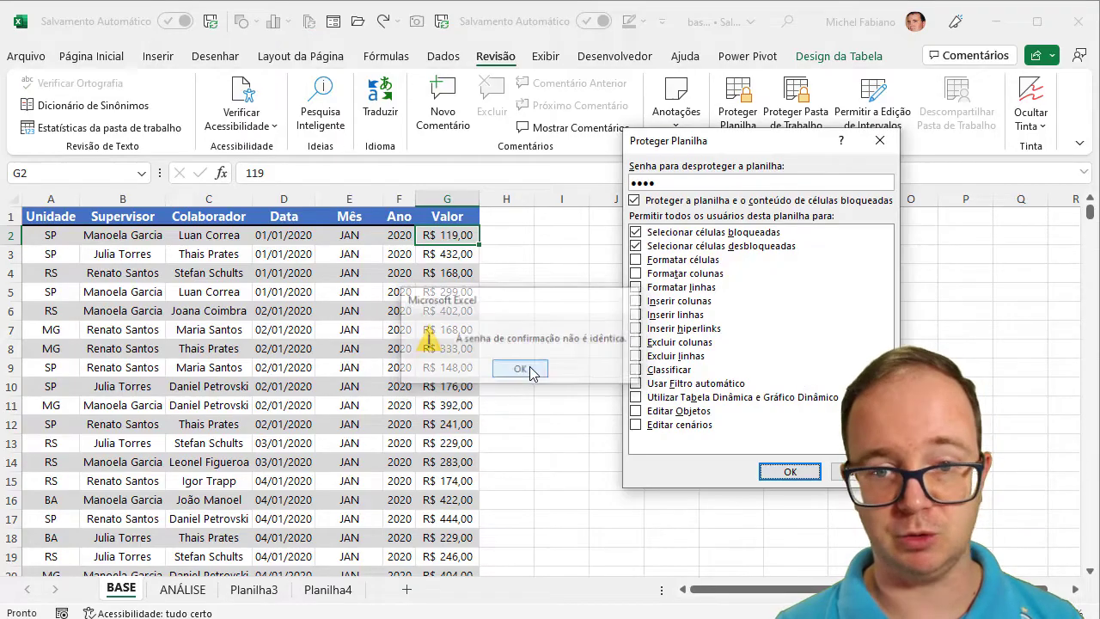
pyautogui.click(777, 475)
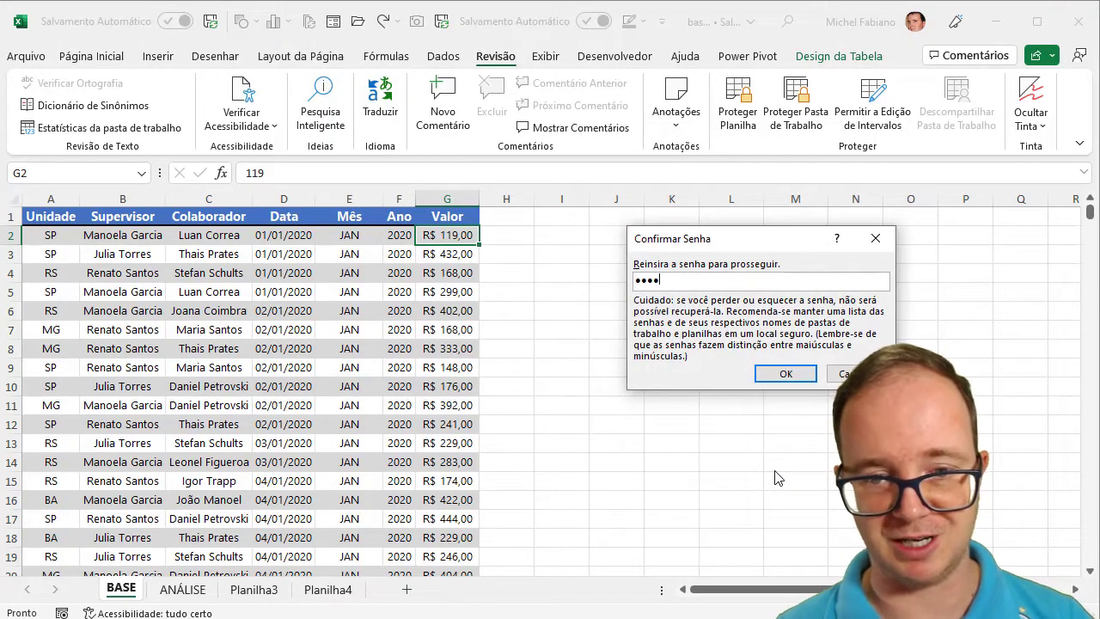
pyautogui.click(784, 374)
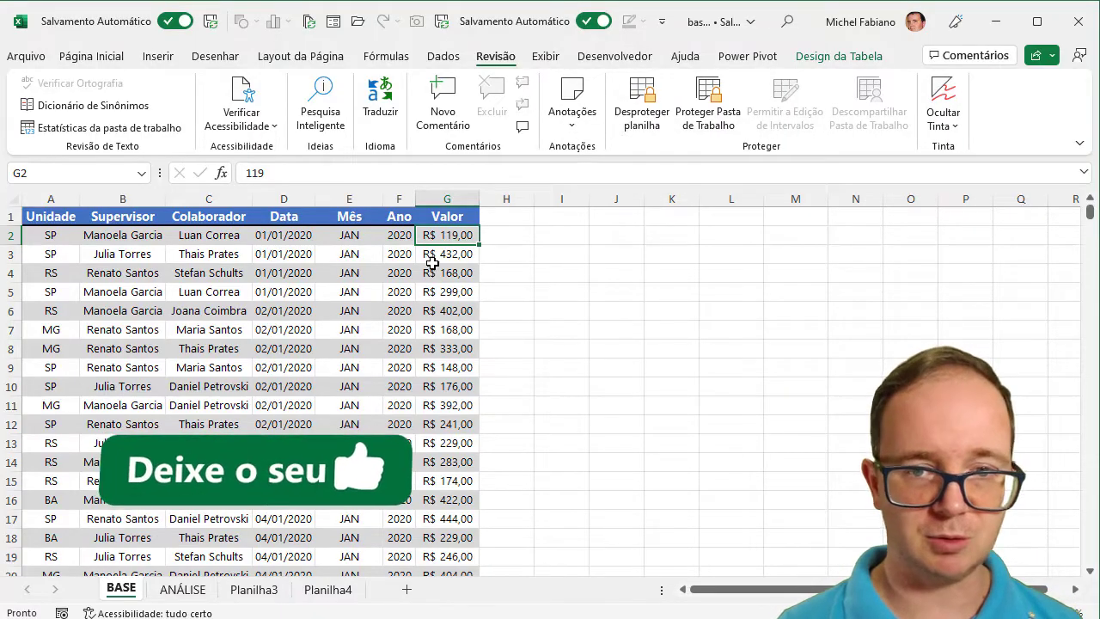
# Step: Try editing G2, G8, F6 and C9 on the protected BASE sheet, dismissing each warning
pyautogui.press('Delete')
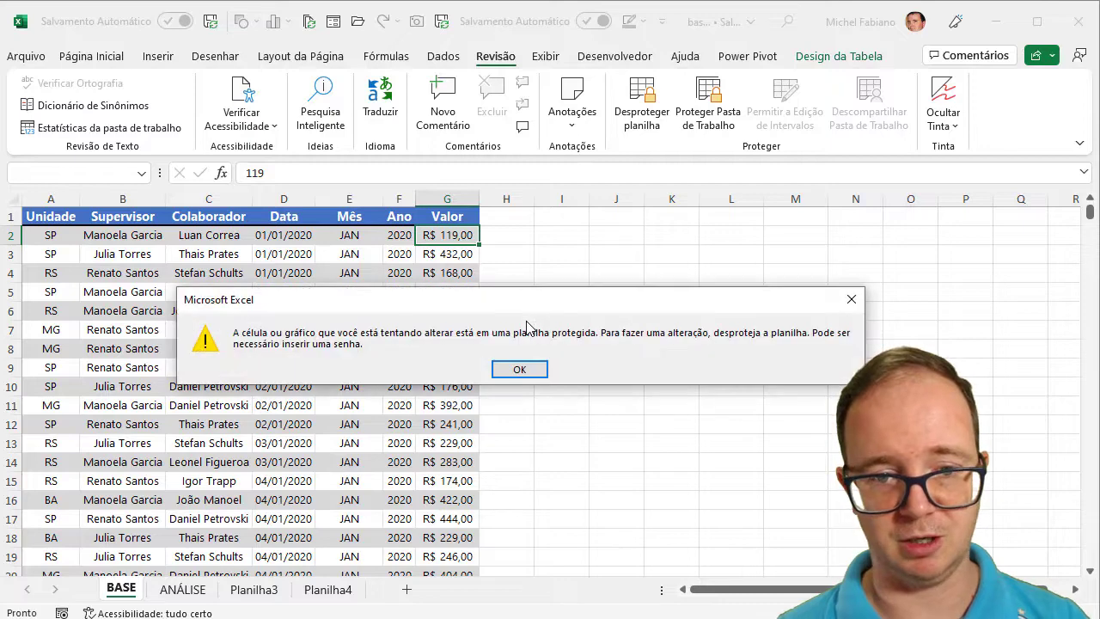
pyautogui.click(519, 368)
pyautogui.click(433, 356)
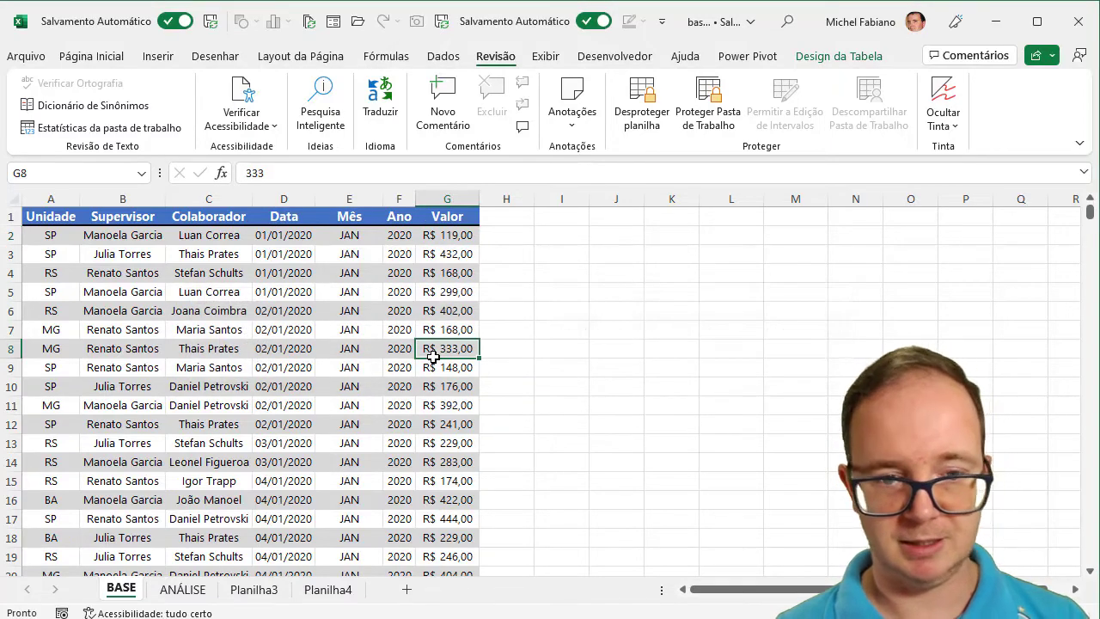
pyautogui.doubleClick(433, 356)
pyautogui.click(521, 368)
pyautogui.click(399, 315)
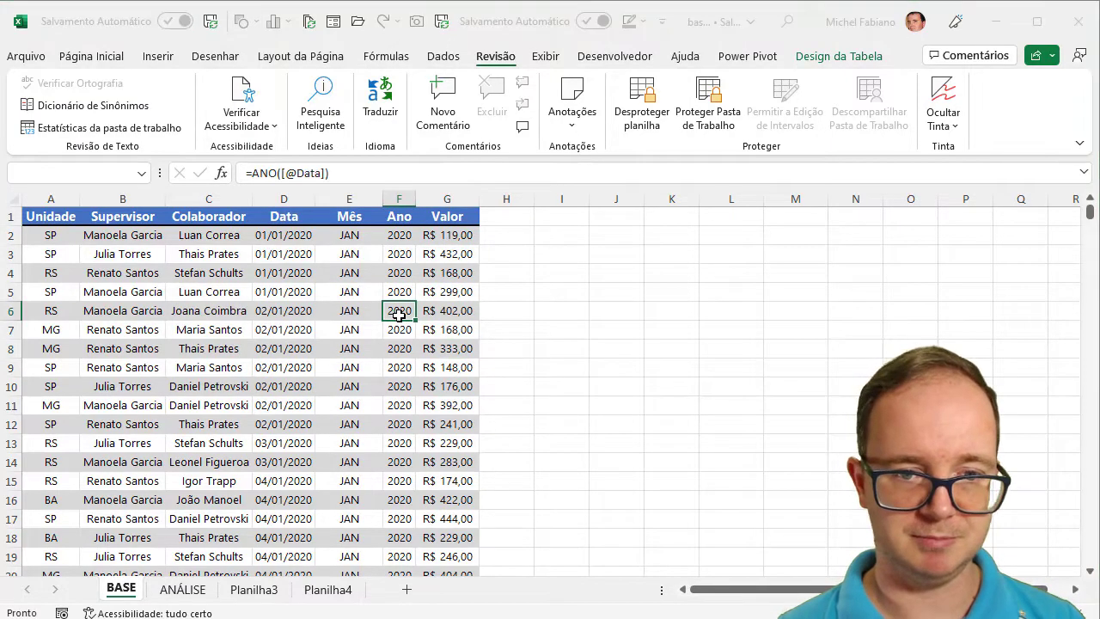
pyautogui.doubleClick(399, 314)
pyautogui.click(518, 369)
pyautogui.click(248, 376)
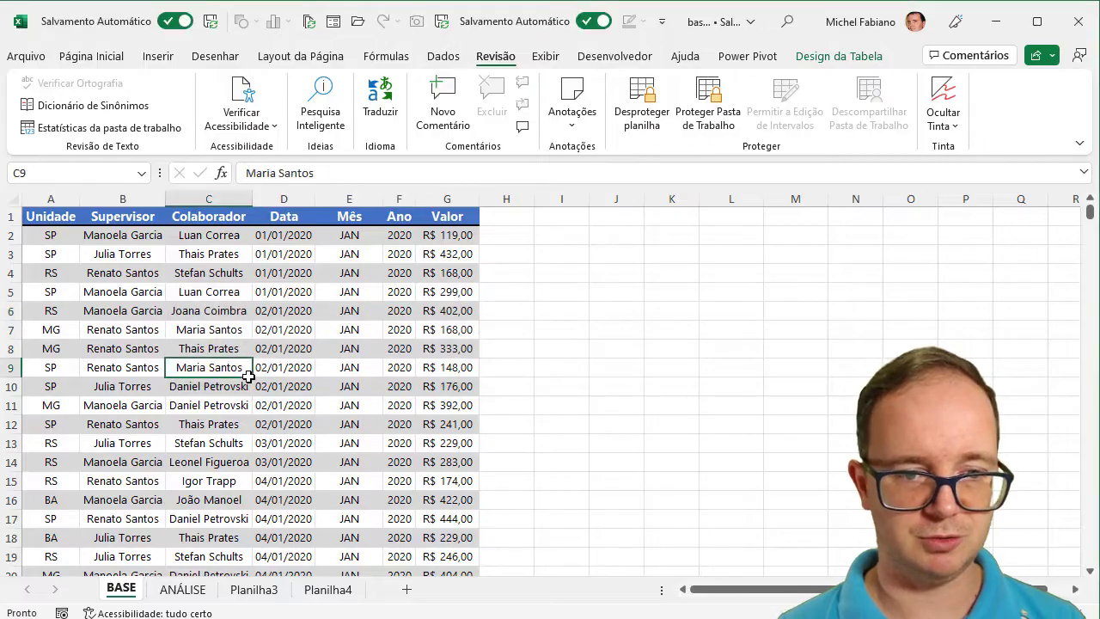
pyautogui.doubleClick(247, 377)
pyautogui.click(521, 368)
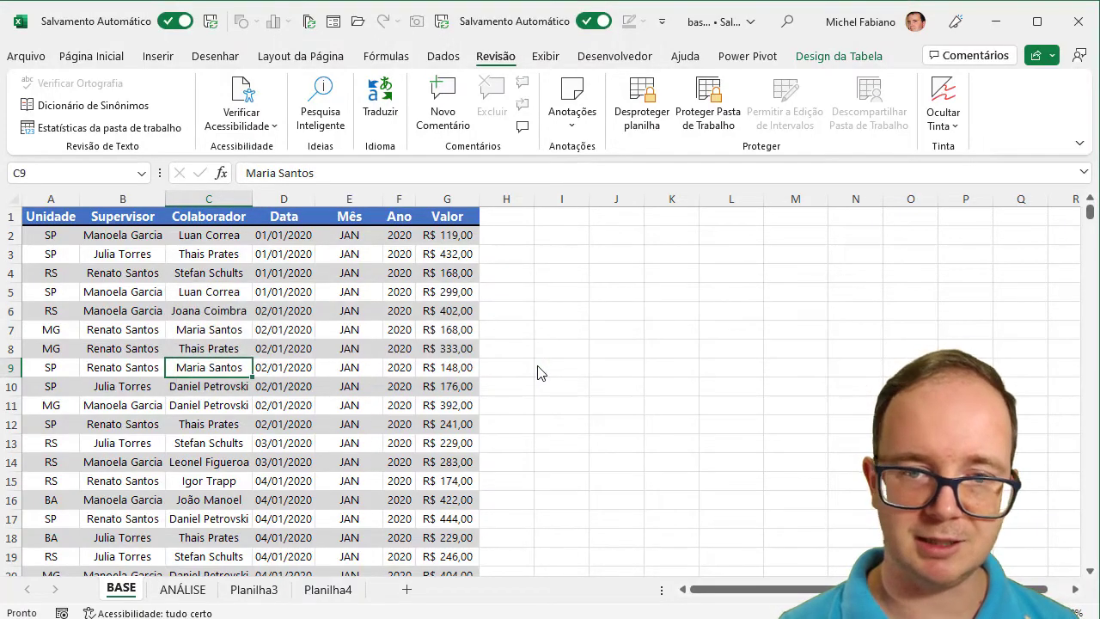
# Step: Change the ANÁLISE unit in B8 to MG (R$ 441.412,00), then return to BASE
pyautogui.click(195, 593)
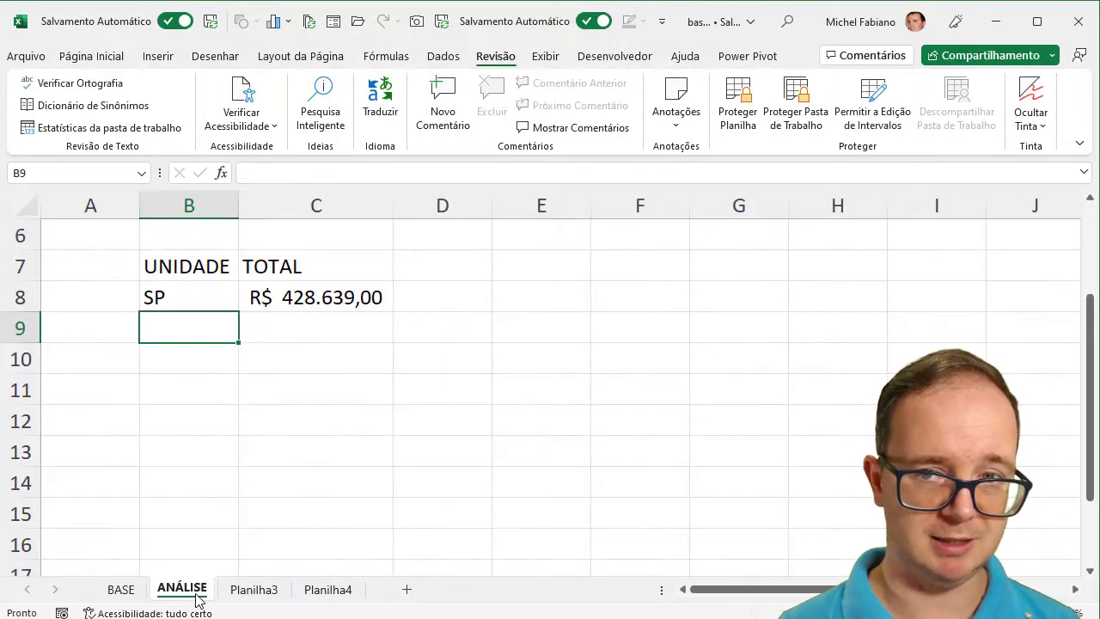
pyautogui.click(201, 301)
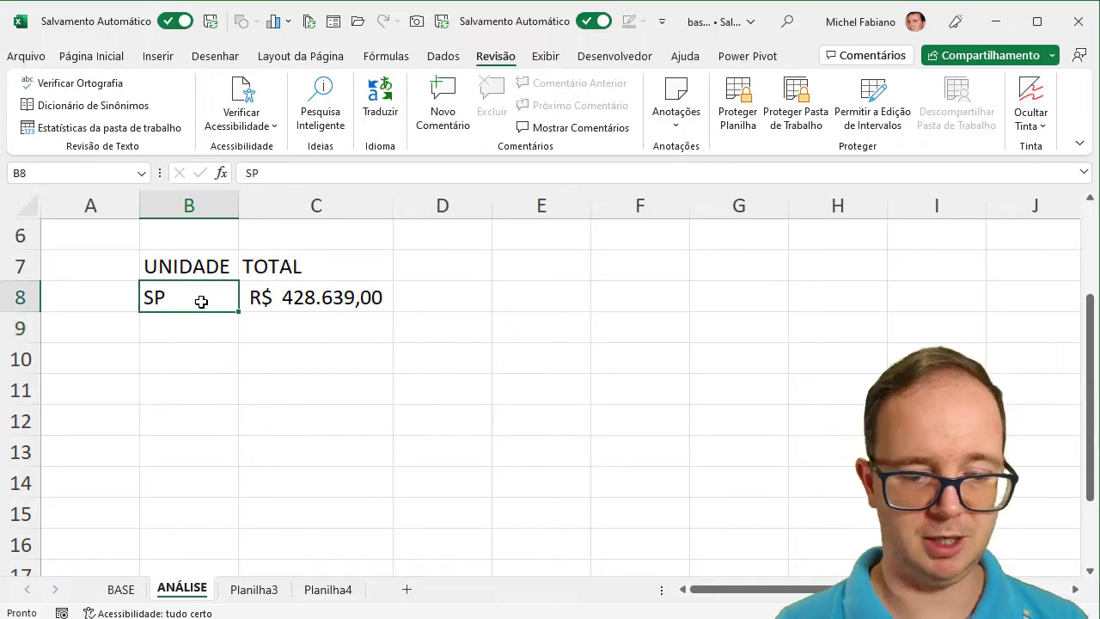
pyautogui.write('MG')
pyautogui.press('Return')
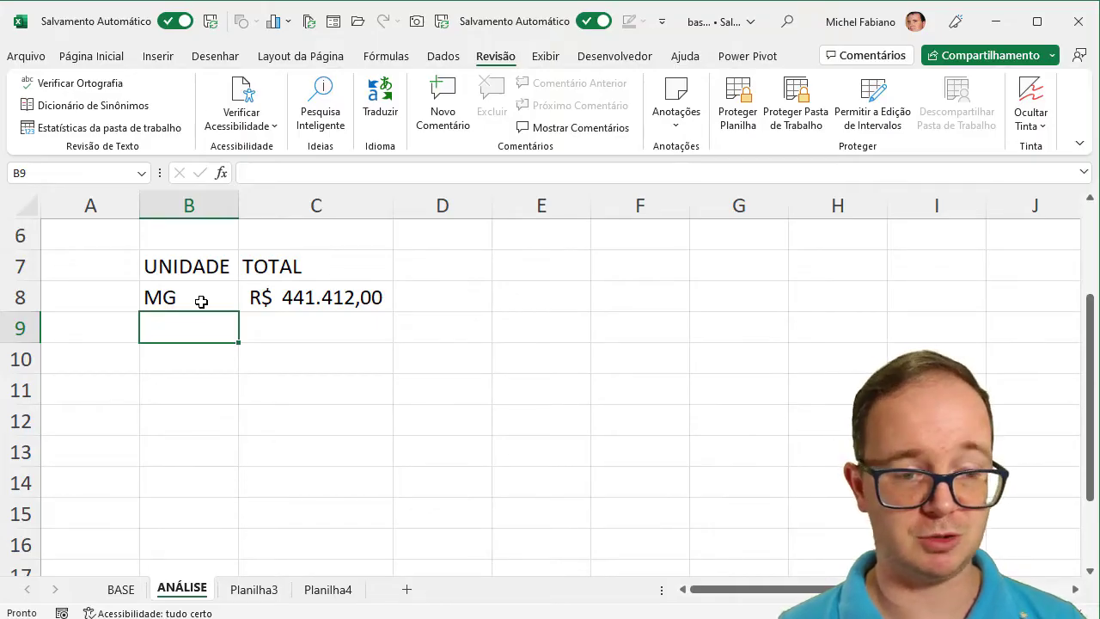
pyautogui.click(121, 589)
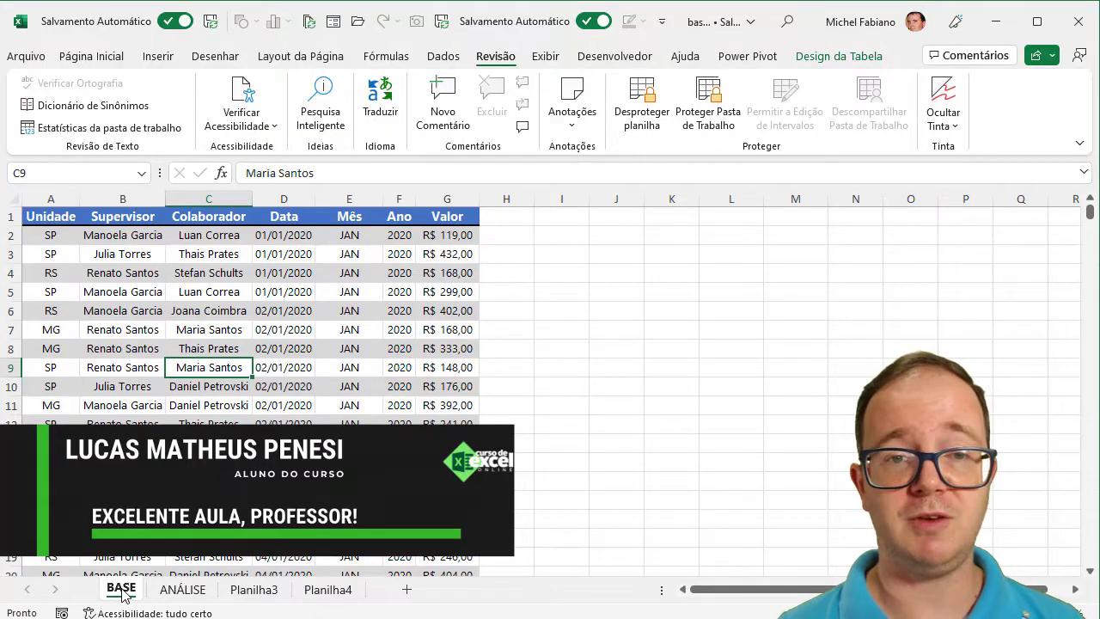
# Step: Unprotect the BASE sheet with its password, then view the ANÁLISE sheet
pyautogui.click(652, 113)
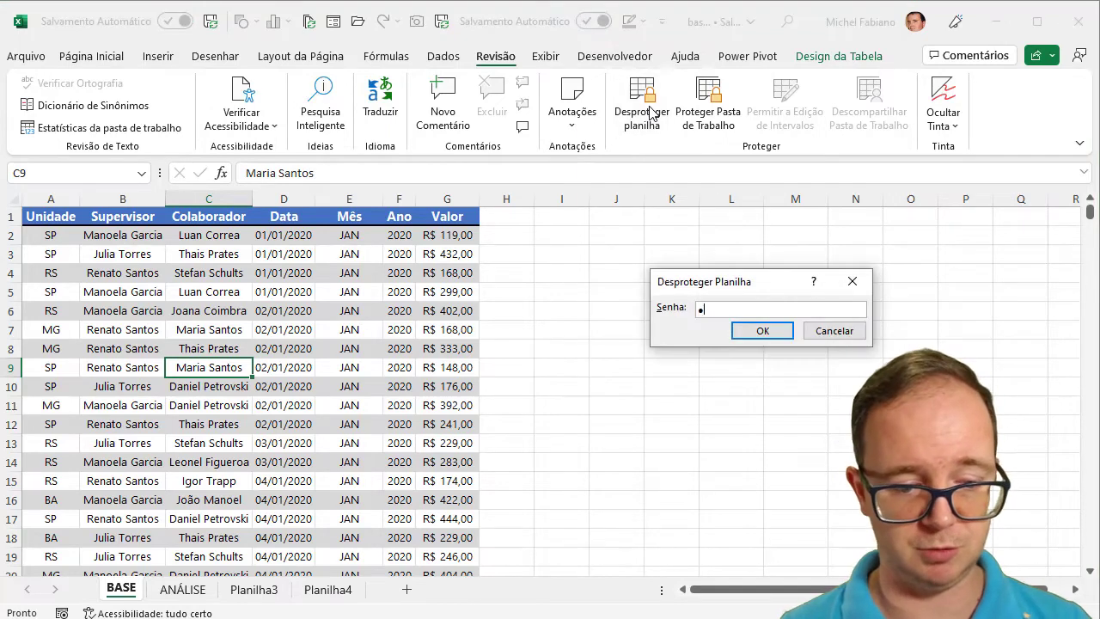
pyautogui.press('Return')
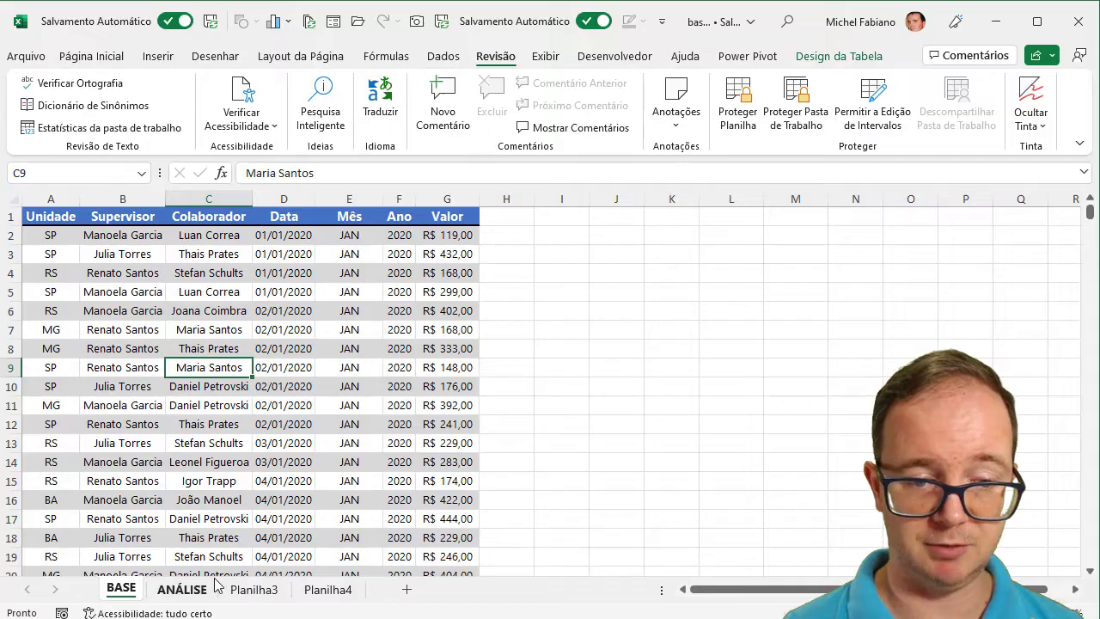
pyautogui.click(183, 589)
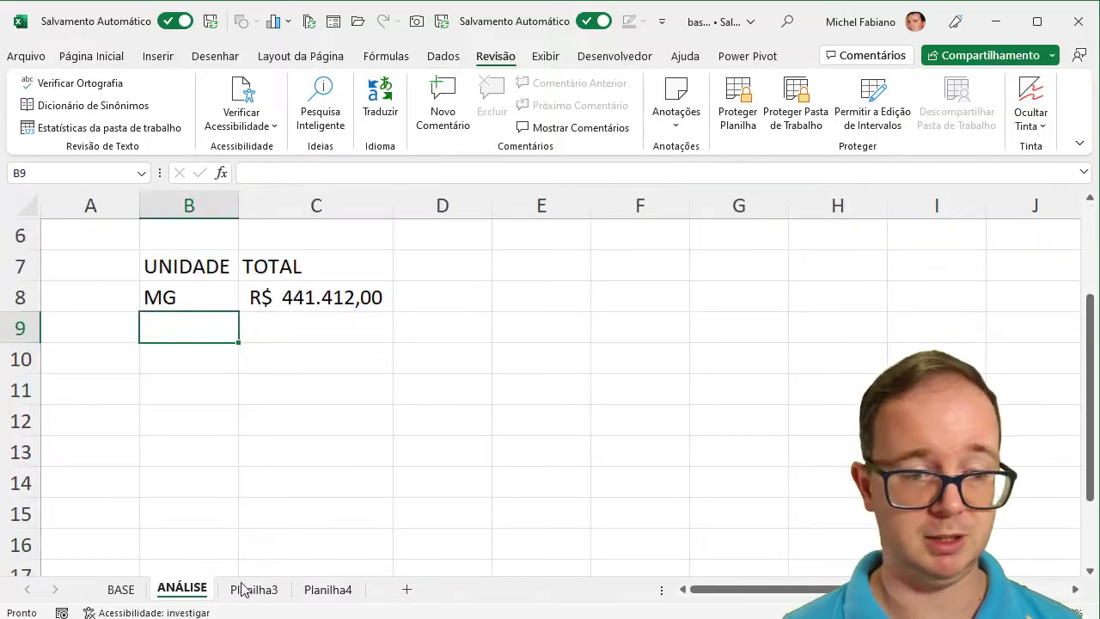
# Step: Protect the workbook structure from the BASE sheet, entering and confirming a password
pyautogui.click(121, 590)
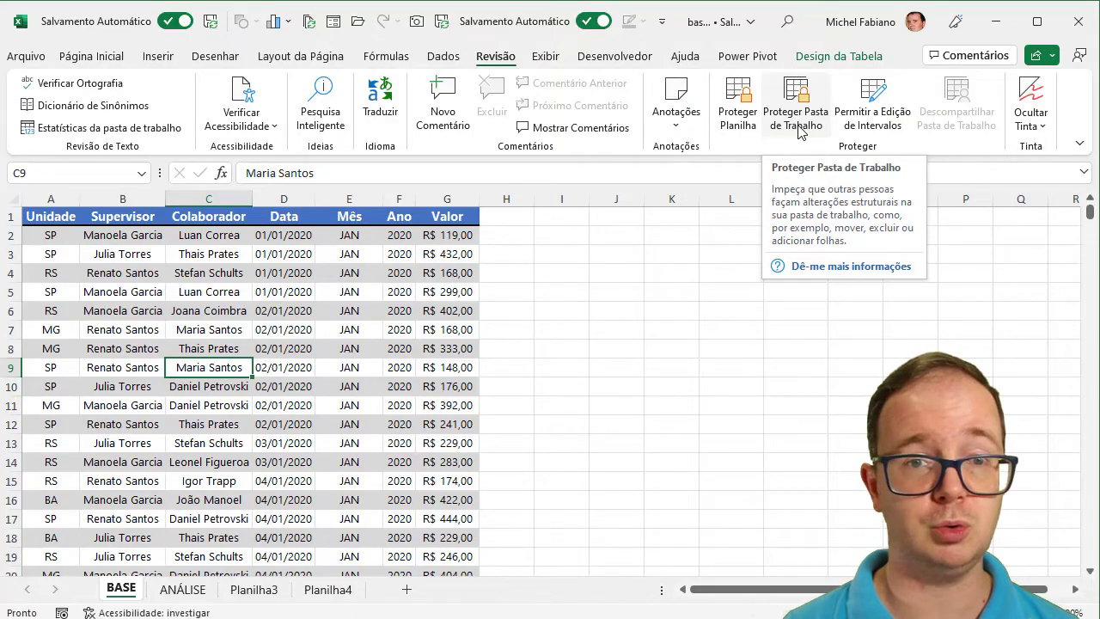
pyautogui.click(797, 128)
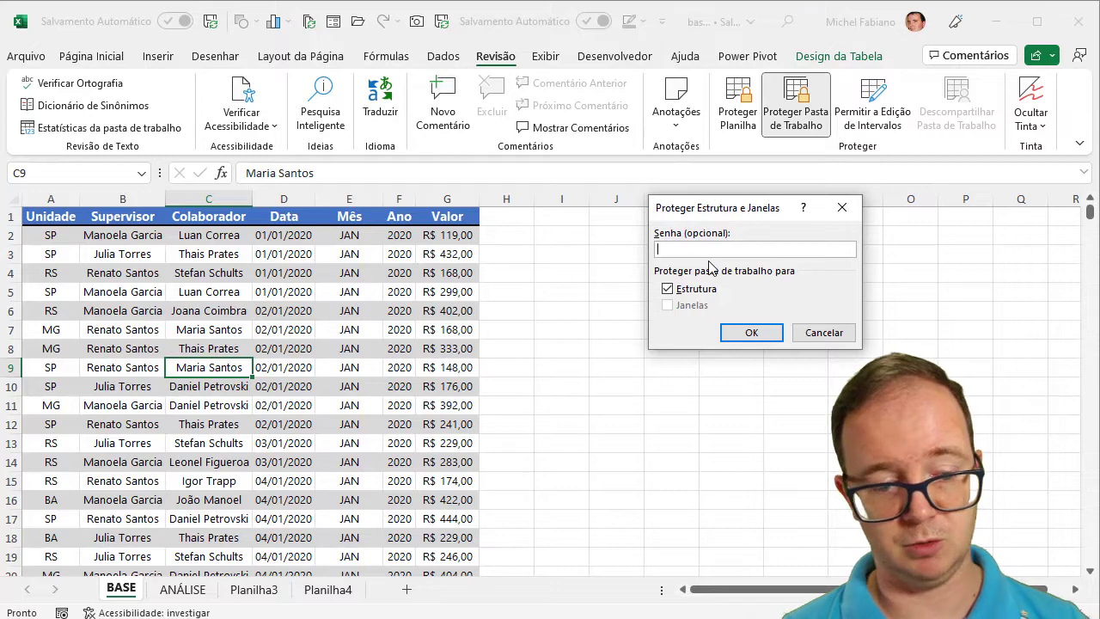
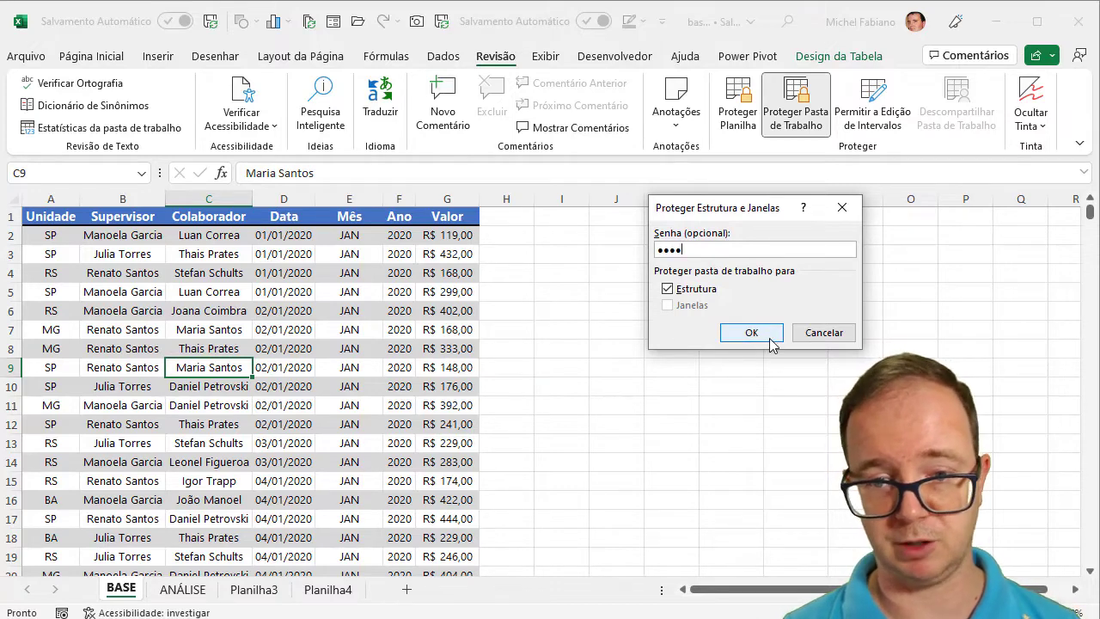
pyautogui.click(768, 335)
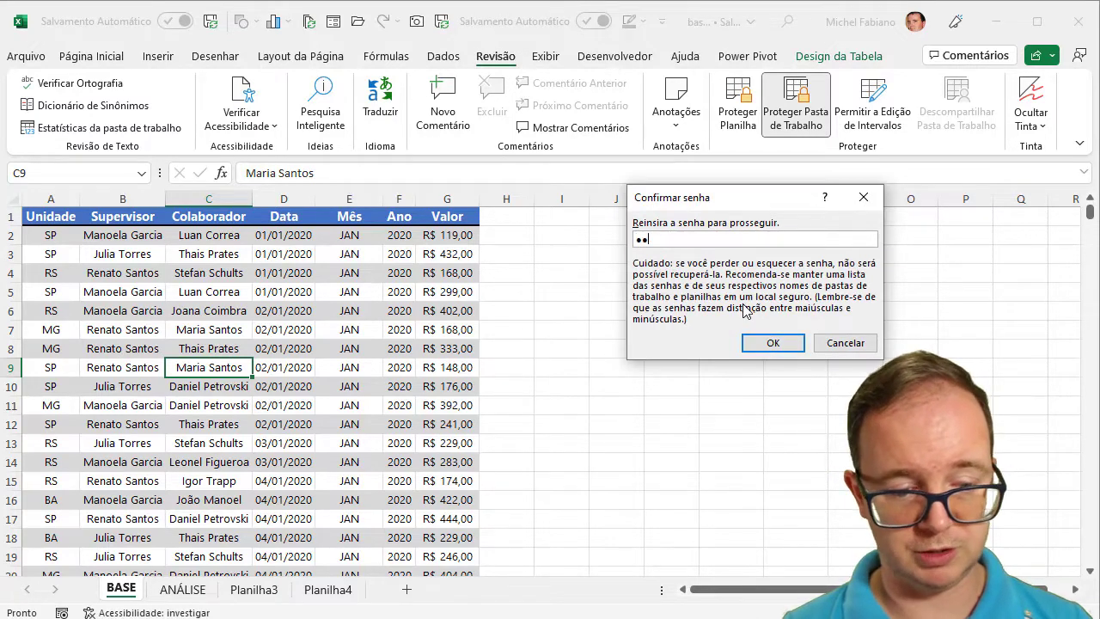
pyautogui.click(772, 342)
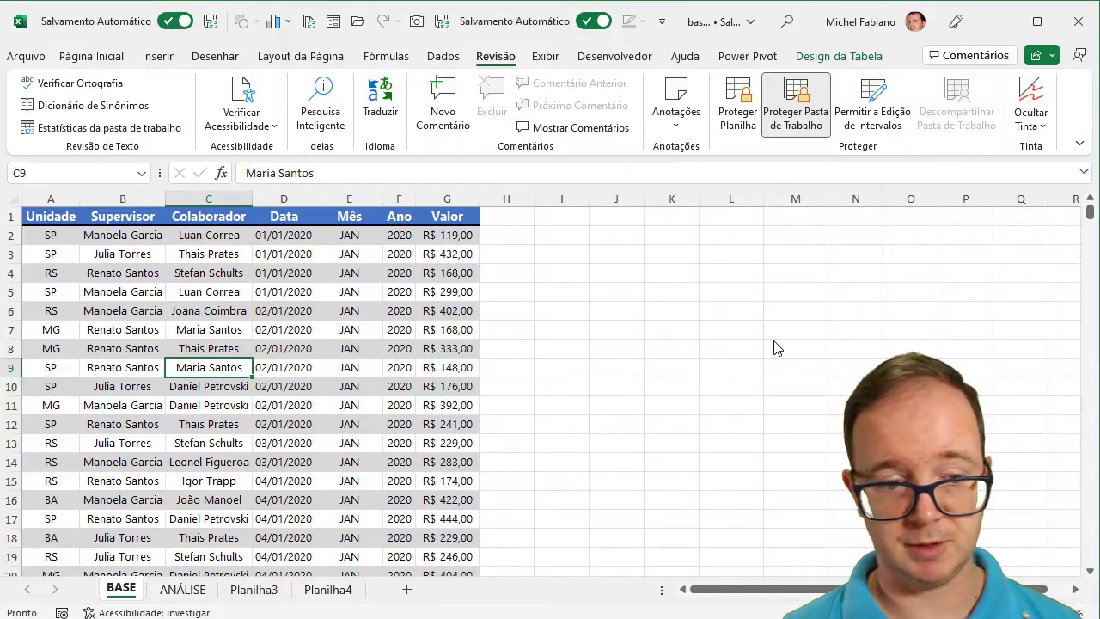
# Step: Check the sheet-tab menu, then test G2 with 10 and undo back to R$ 119,00
pyautogui.rightClick(130, 591)
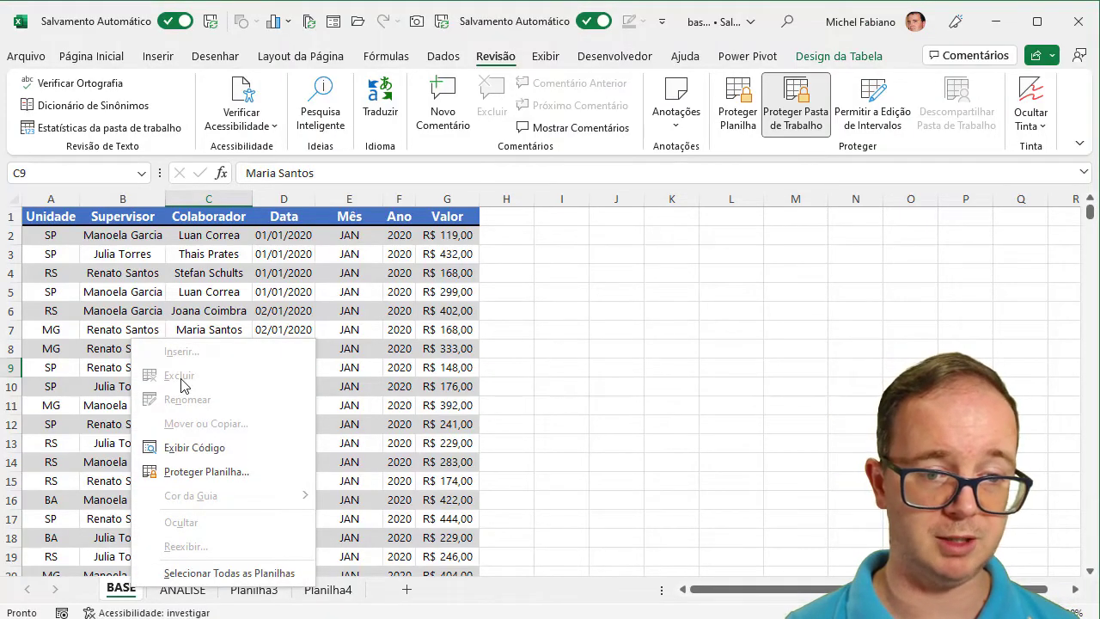
pyautogui.click(405, 304)
pyautogui.click(440, 294)
pyautogui.click(454, 234)
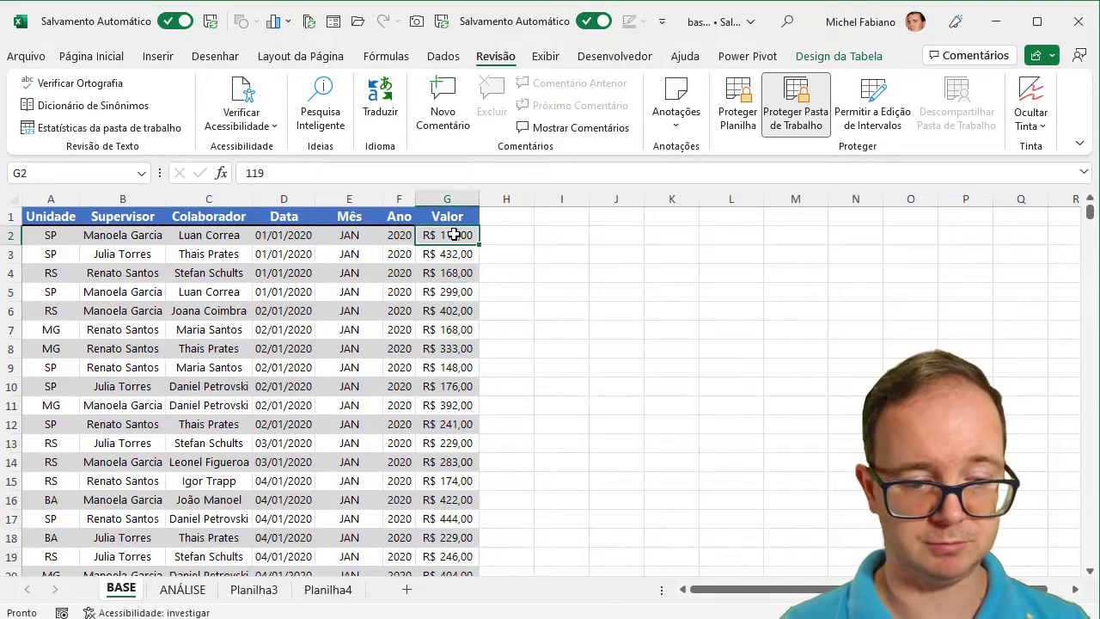
pyautogui.write('100')
pyautogui.press('Return')
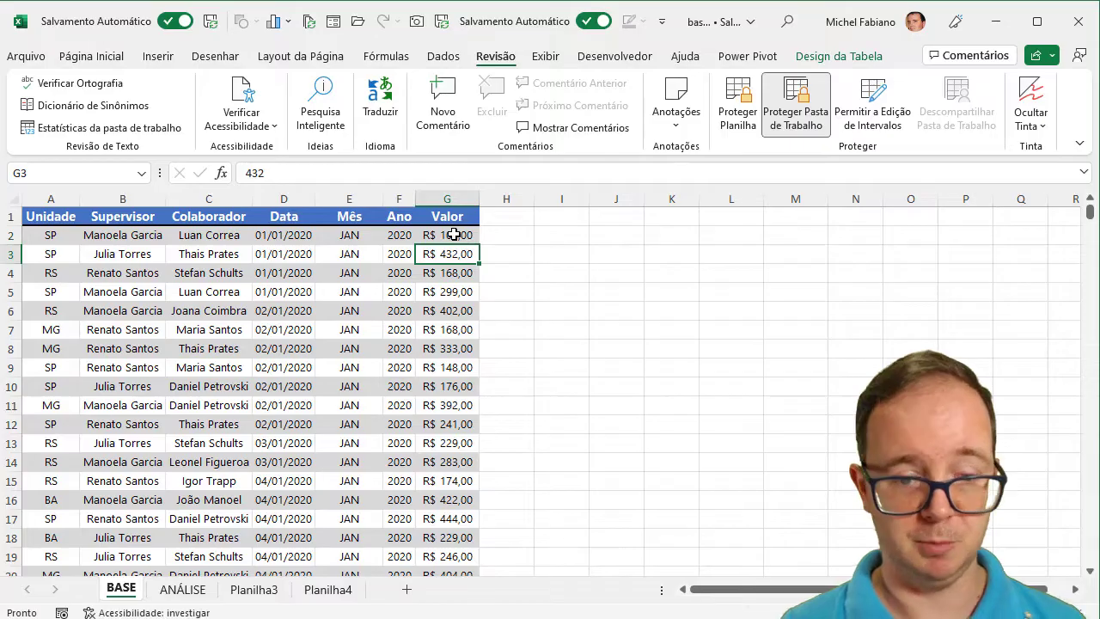
pyautogui.hotkey('ctrl', 'z')
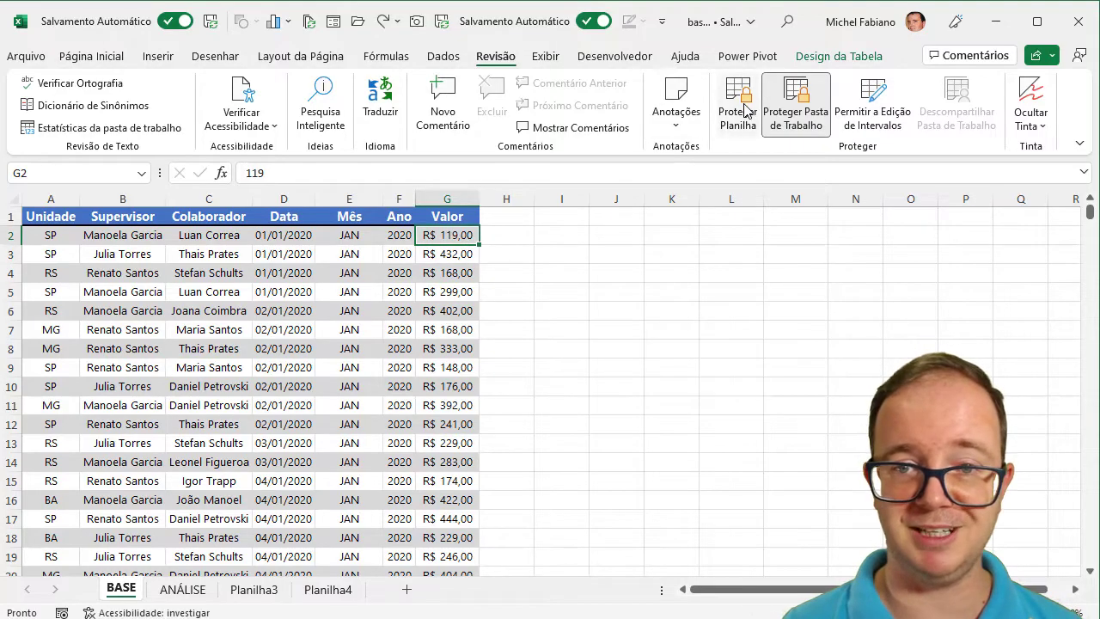
# Step: Protect the BASE sheet again, entering a password and confirming it in Confirmar Senha
pyautogui.click(737, 112)
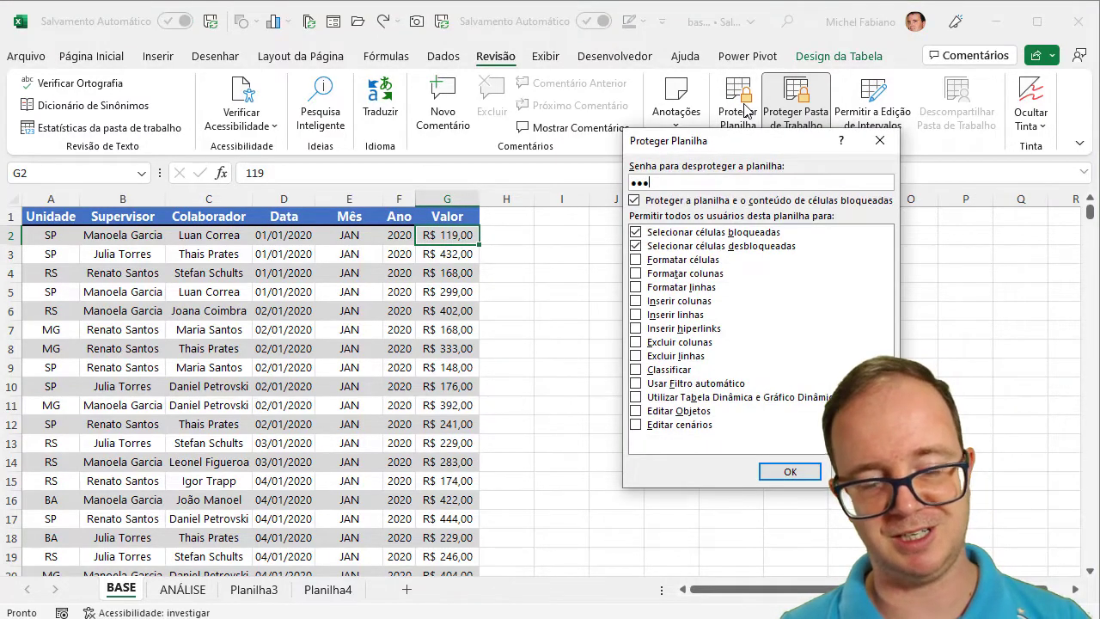
pyautogui.click(789, 472)
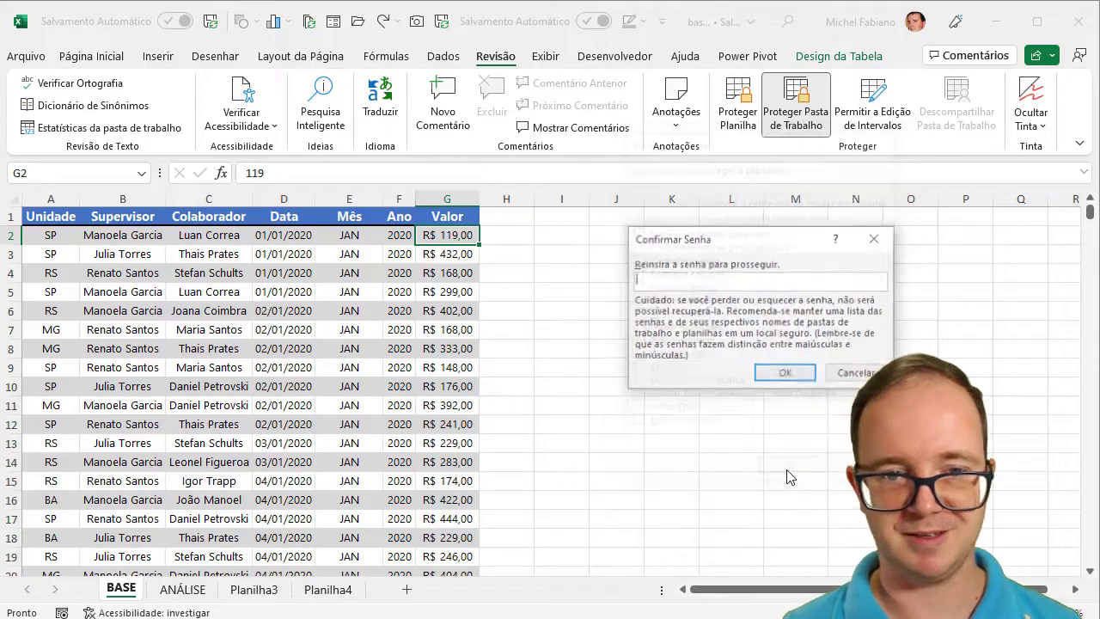
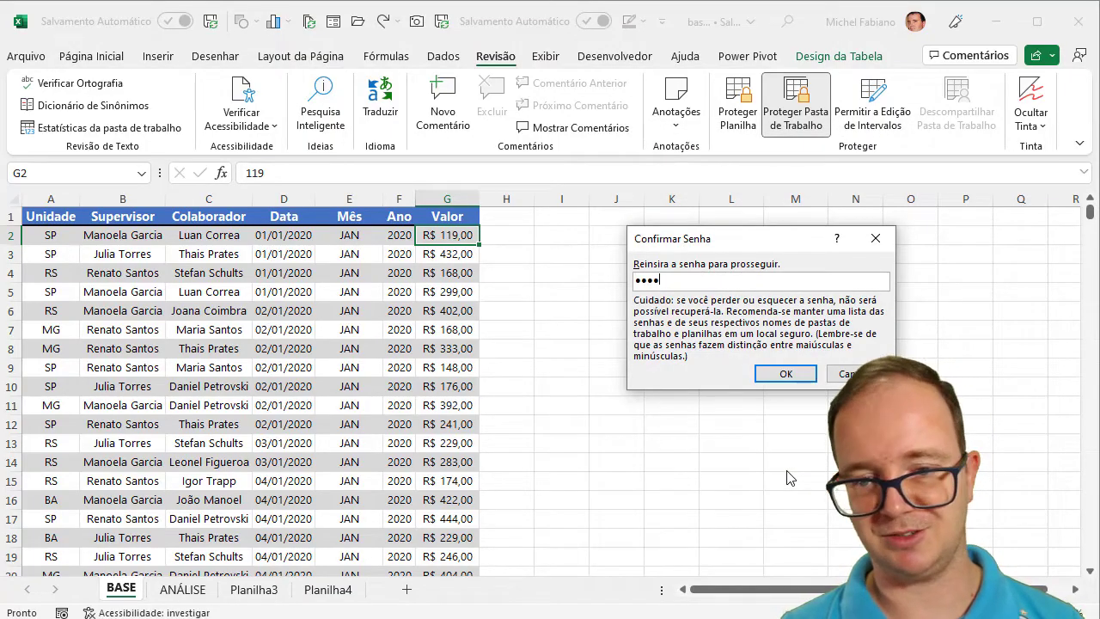
pyautogui.click(774, 373)
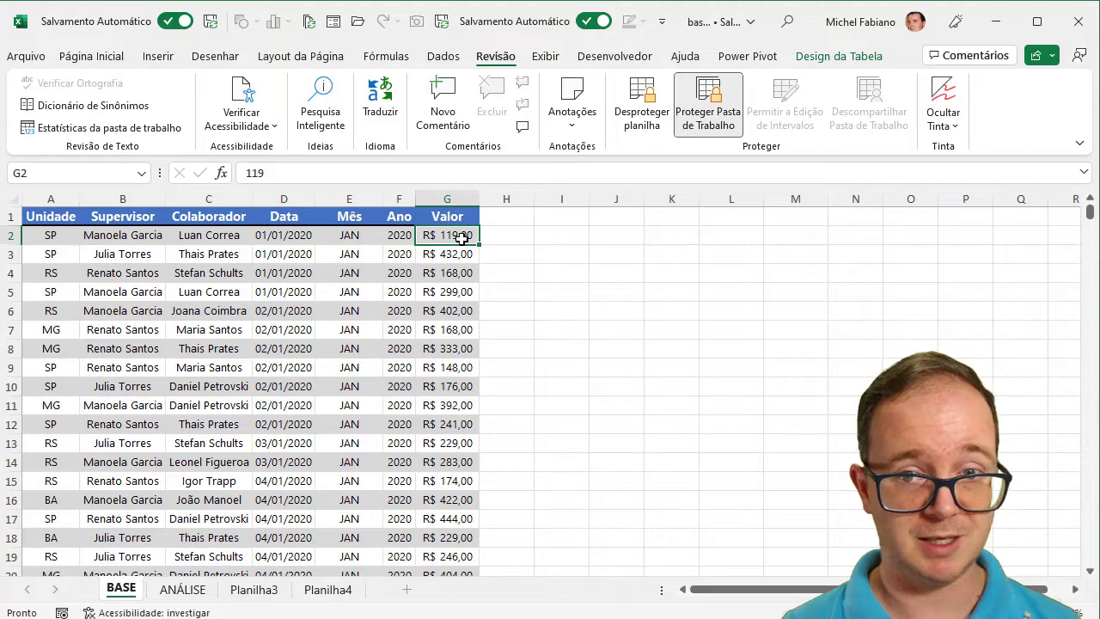
# Step: Check the tab context menus on BASE and Planilha4 to confirm insert, delete and rename are blocked
pyautogui.click(184, 591)
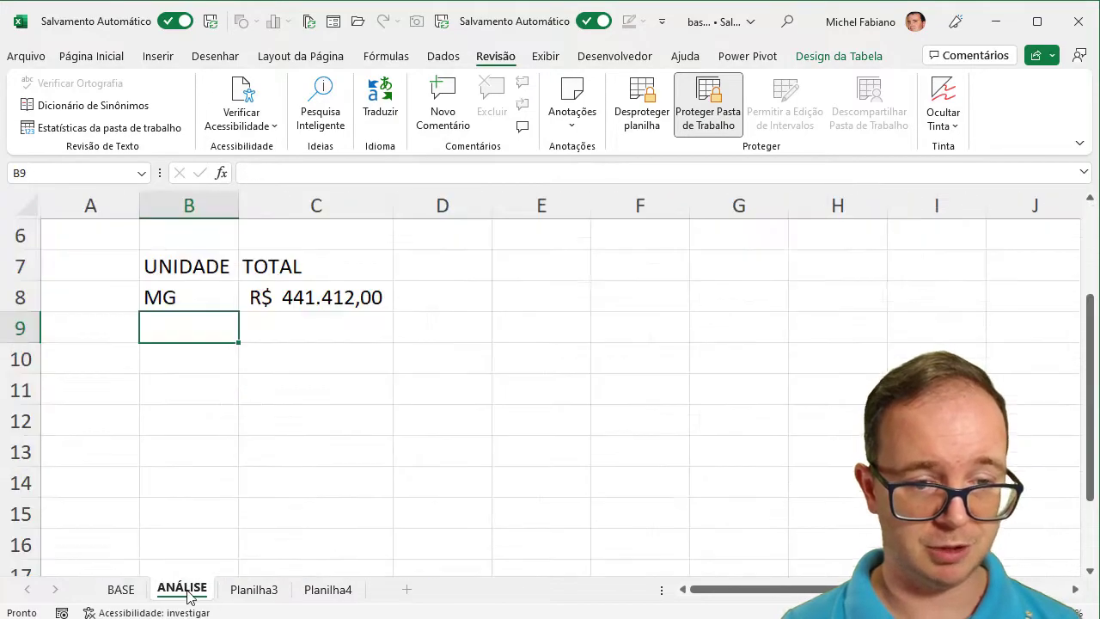
pyautogui.rightClick(128, 591)
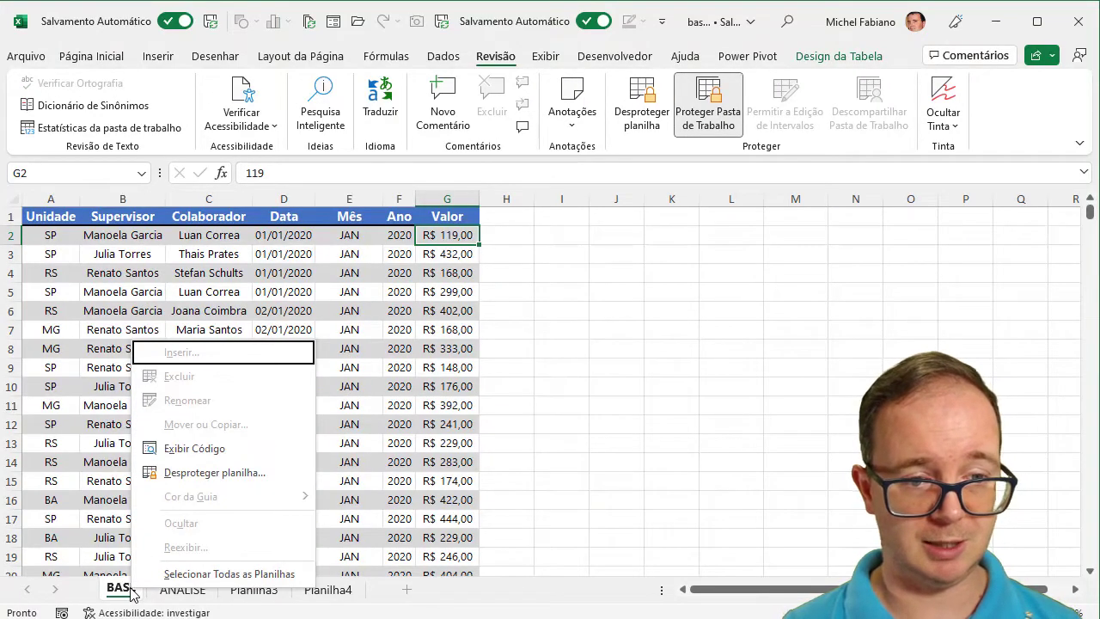
pyautogui.click(341, 592)
pyautogui.rightClick(342, 593)
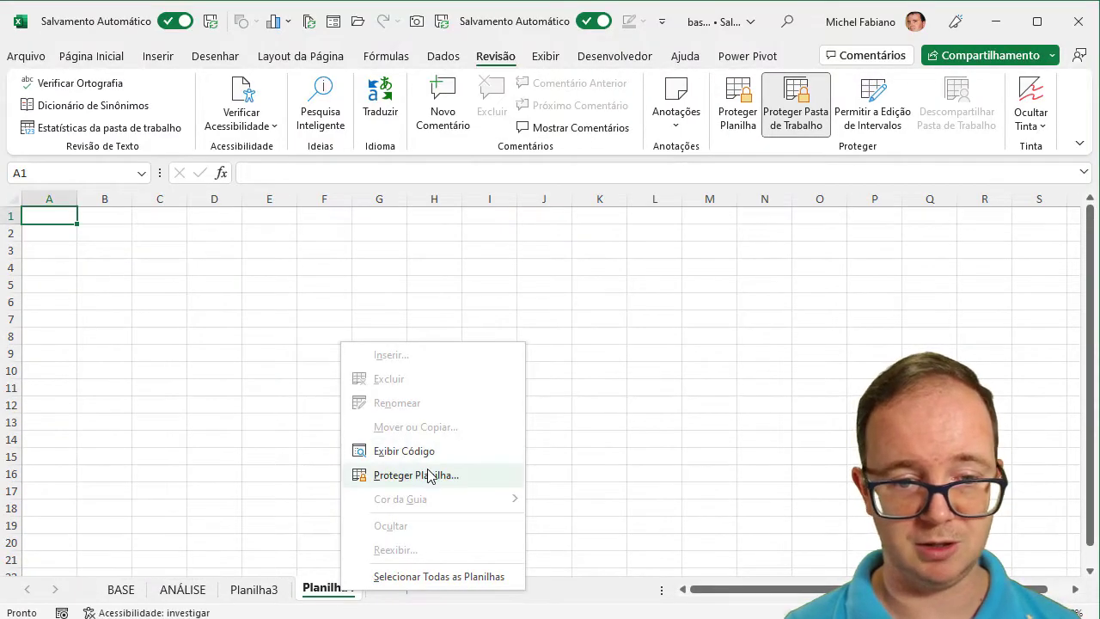
# Step: Return to BASE and bring up the Desproteger Pasta de Trabalho password prompt
pyautogui.click(125, 589)
pyautogui.click(127, 591)
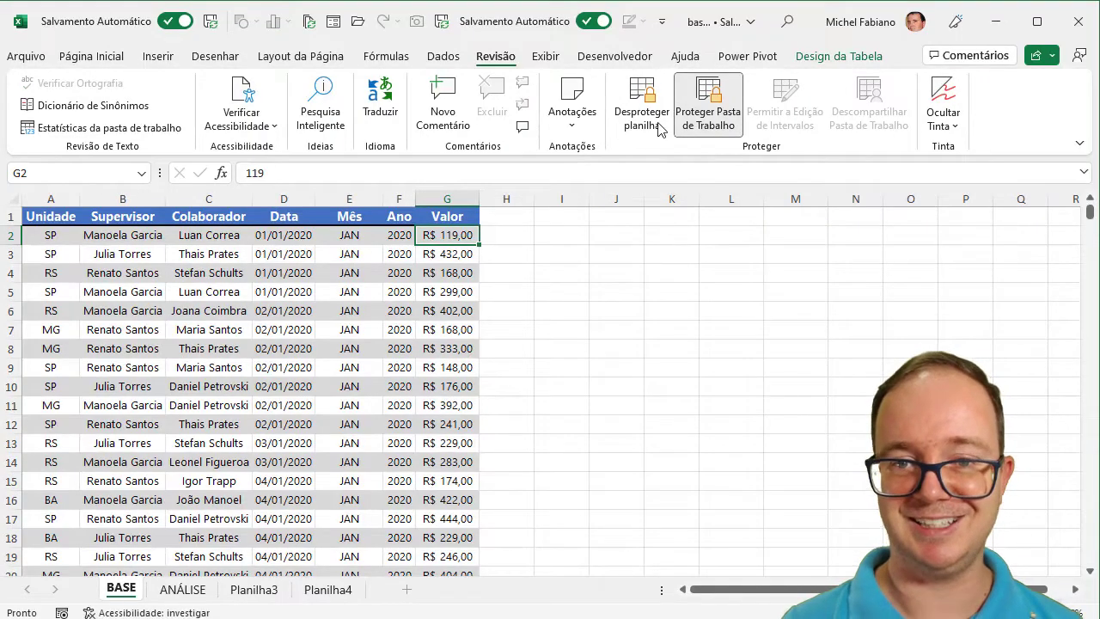
pyautogui.click(710, 119)
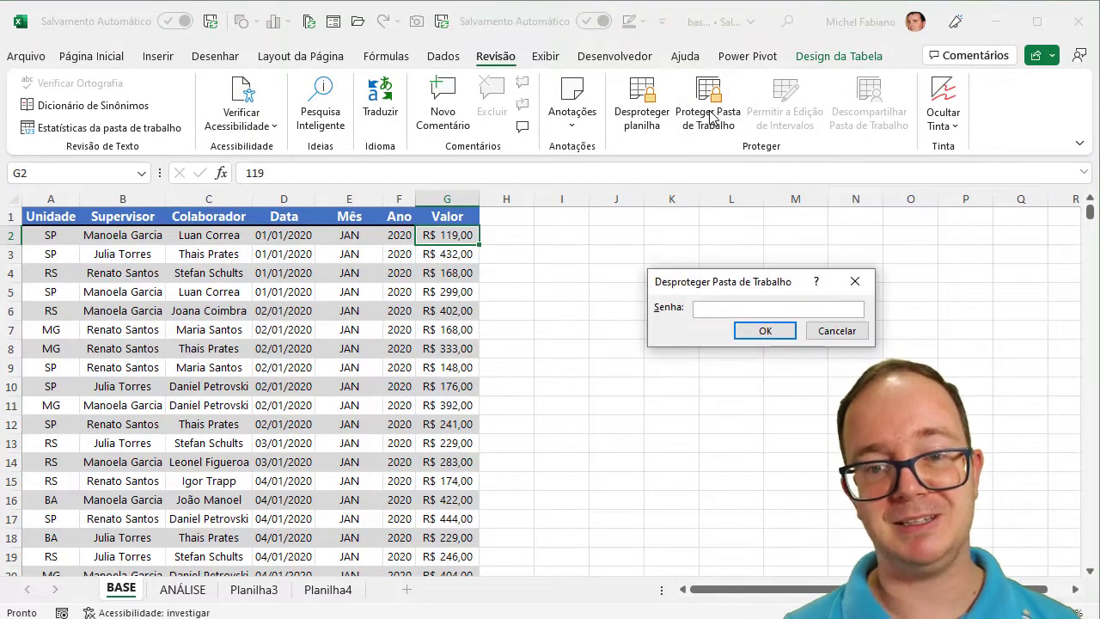
# Step: Cancel the unprotect prompt, leaving protection intact, and select the Ano header in F1
pyautogui.click(838, 333)
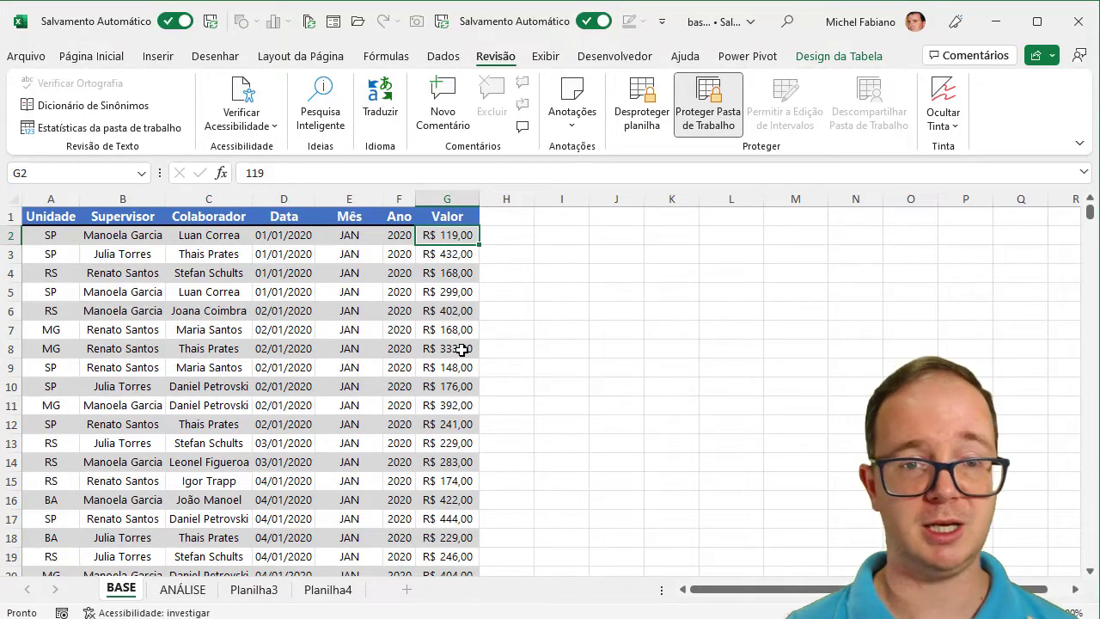
pyautogui.click(405, 223)
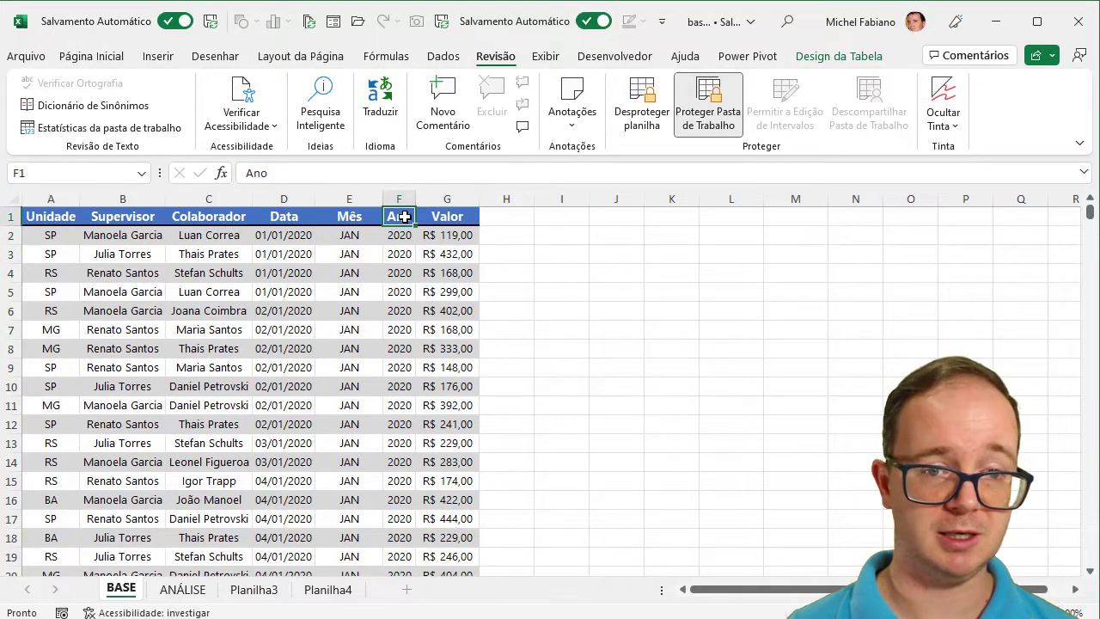
pyautogui.click(86, 56)
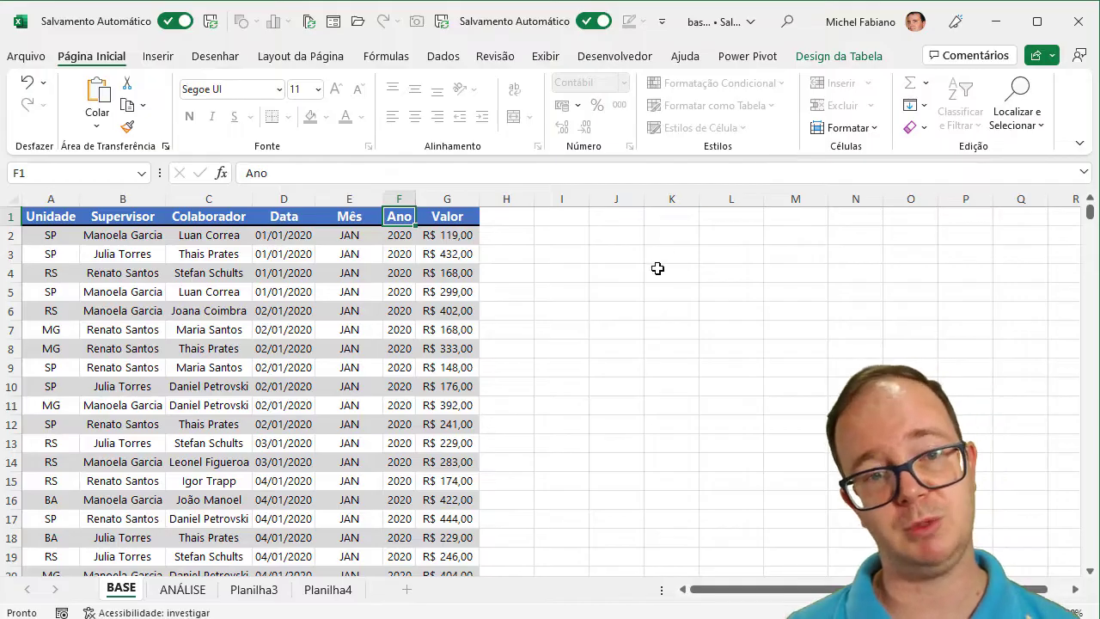
# Step: On ANÁLISE, change the B8 unit from MG to SP so the total reads R$ 428.639,00
pyautogui.click(180, 590)
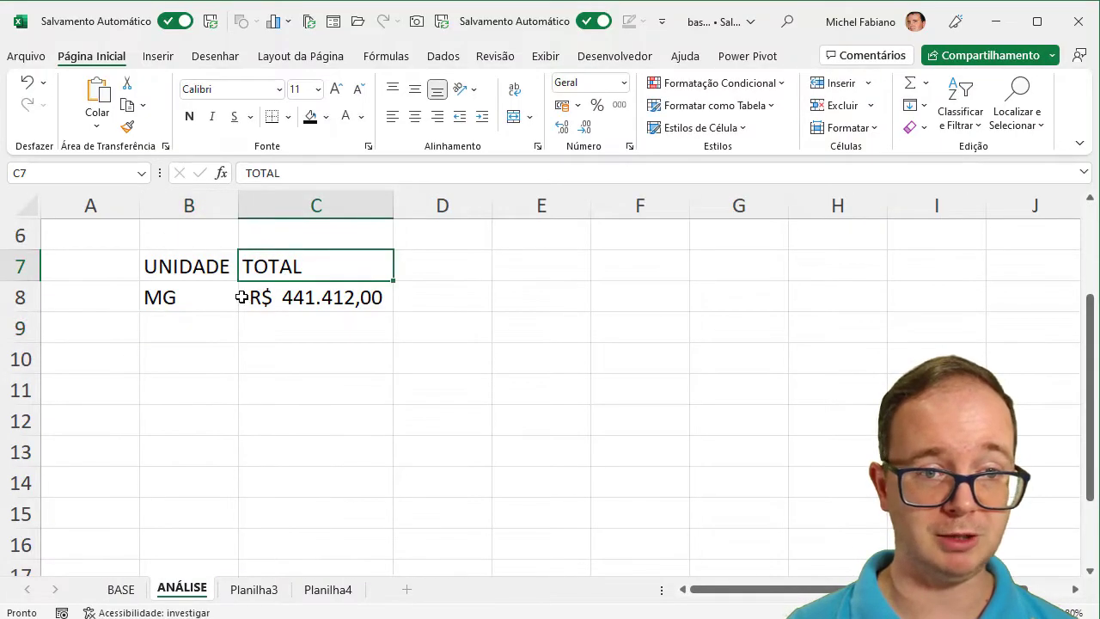
pyautogui.click(210, 299)
pyautogui.write('SP')
pyautogui.press('Return')
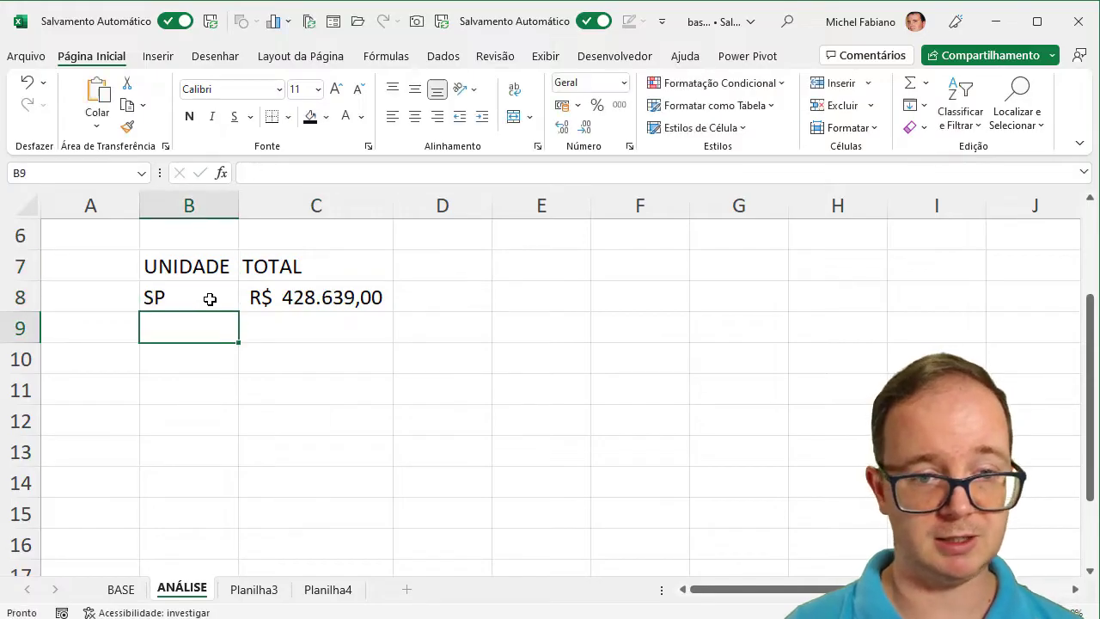
pyautogui.click(210, 299)
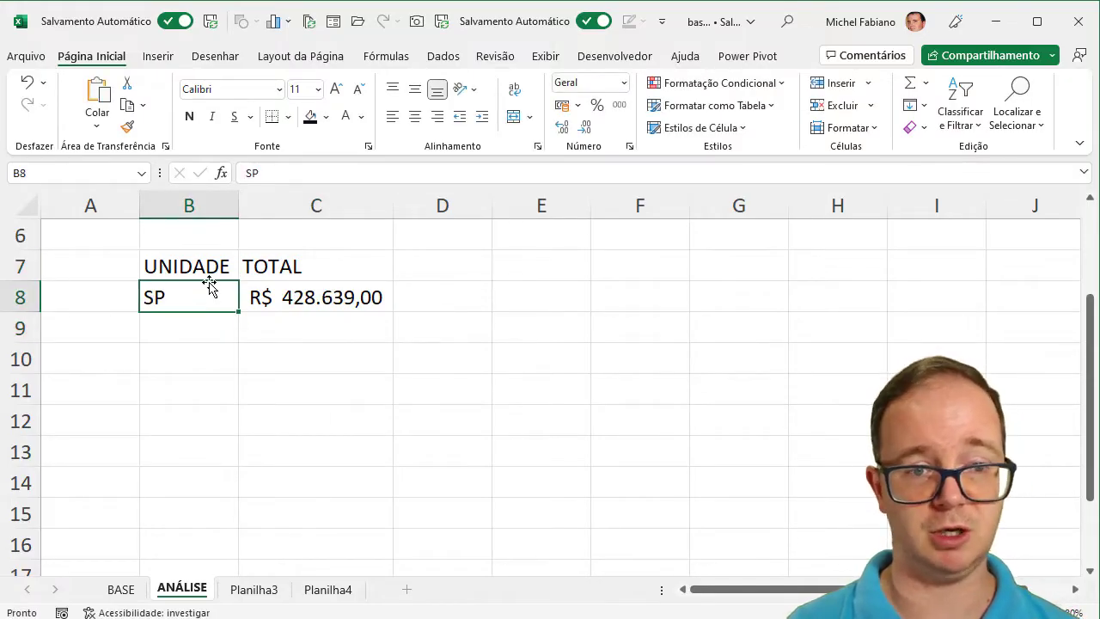
pyautogui.moveTo(209, 269); pyautogui.dragTo(291, 295)
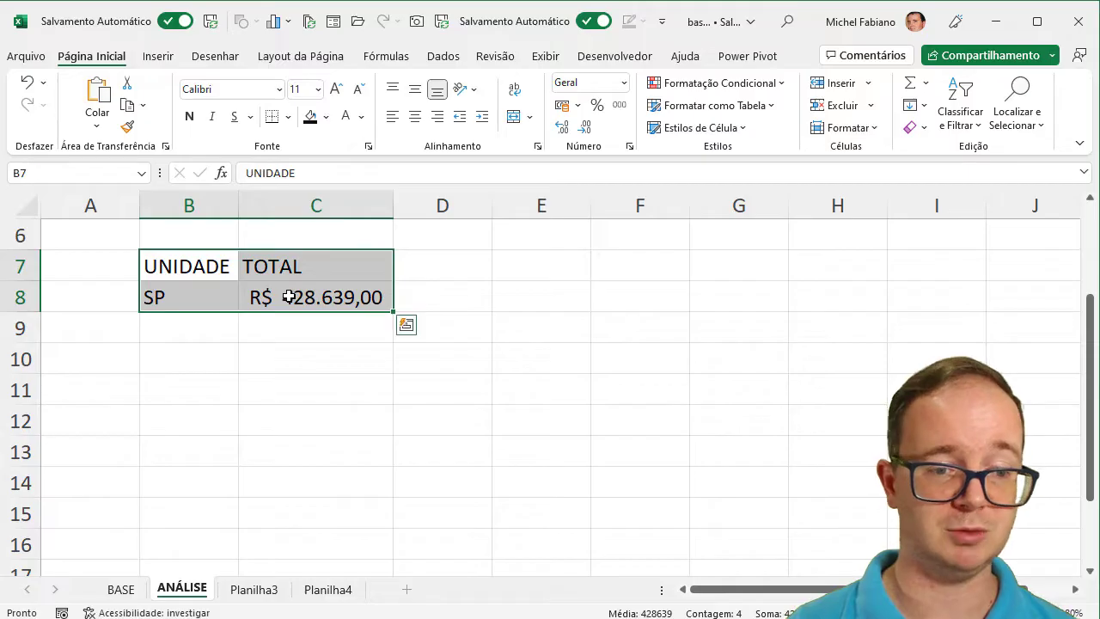
pyautogui.click(495, 56)
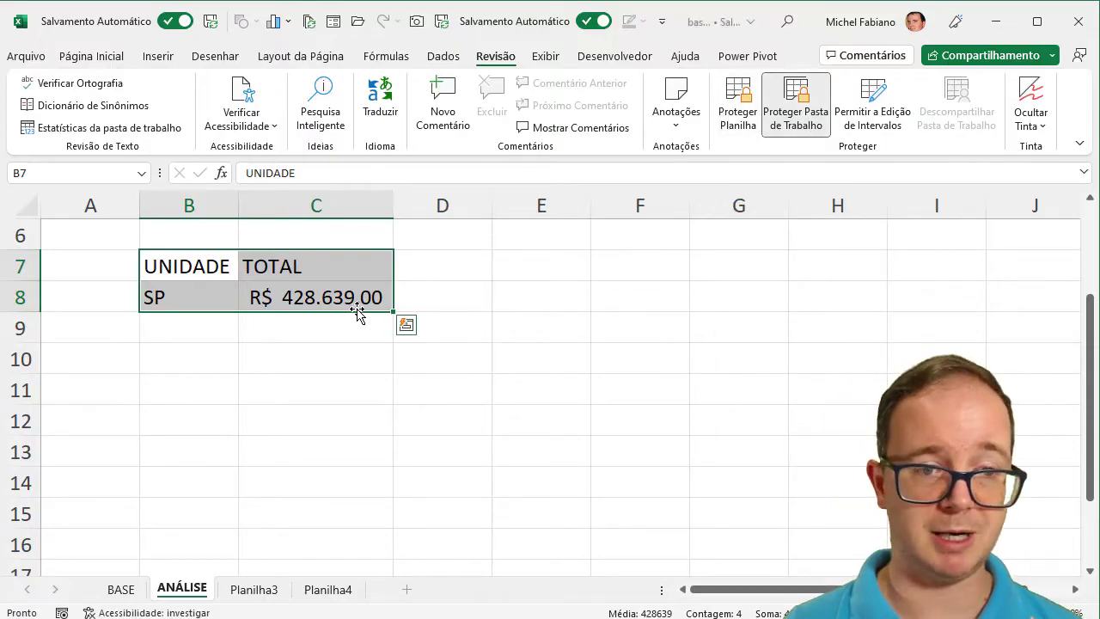
# Step: Protect the ANÁLISE sheet with a password, re-entering it to confirm
pyautogui.click(740, 104)
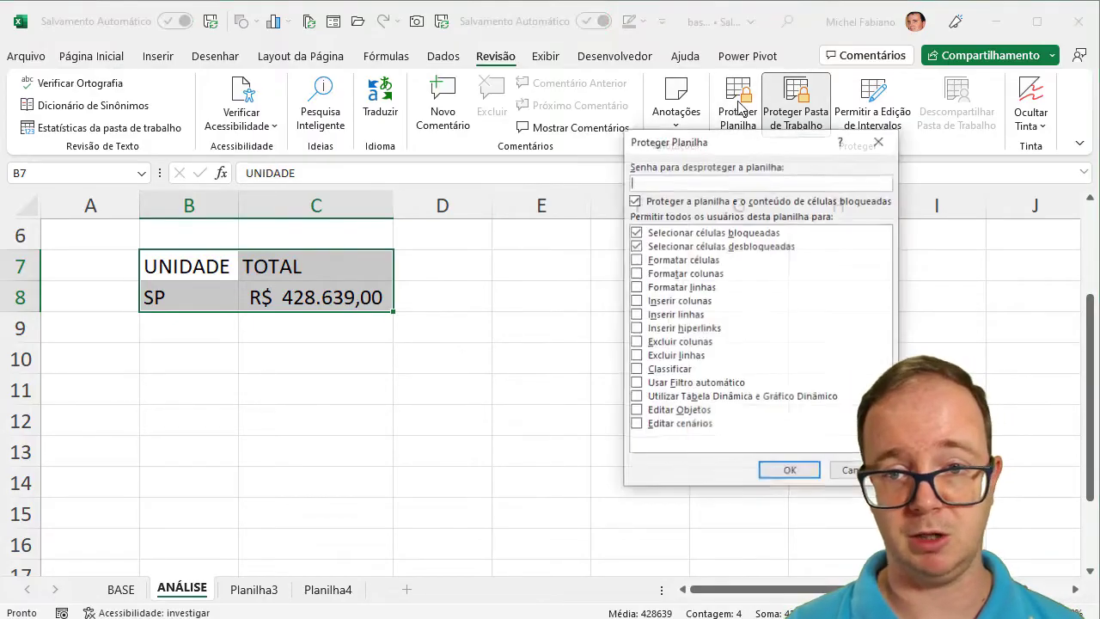
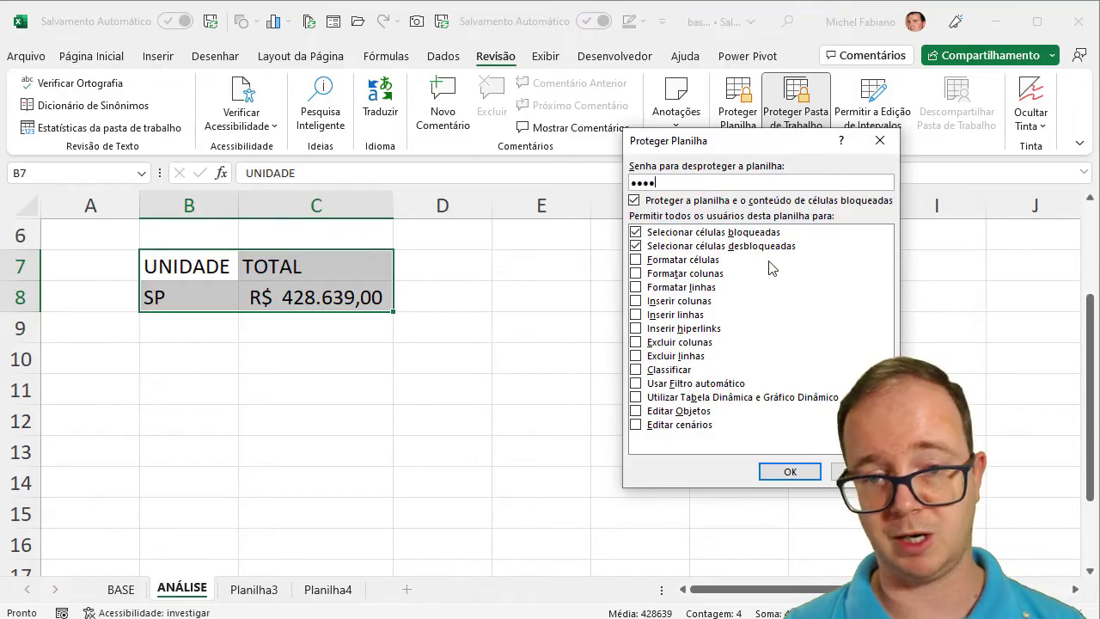
pyautogui.click(790, 471)
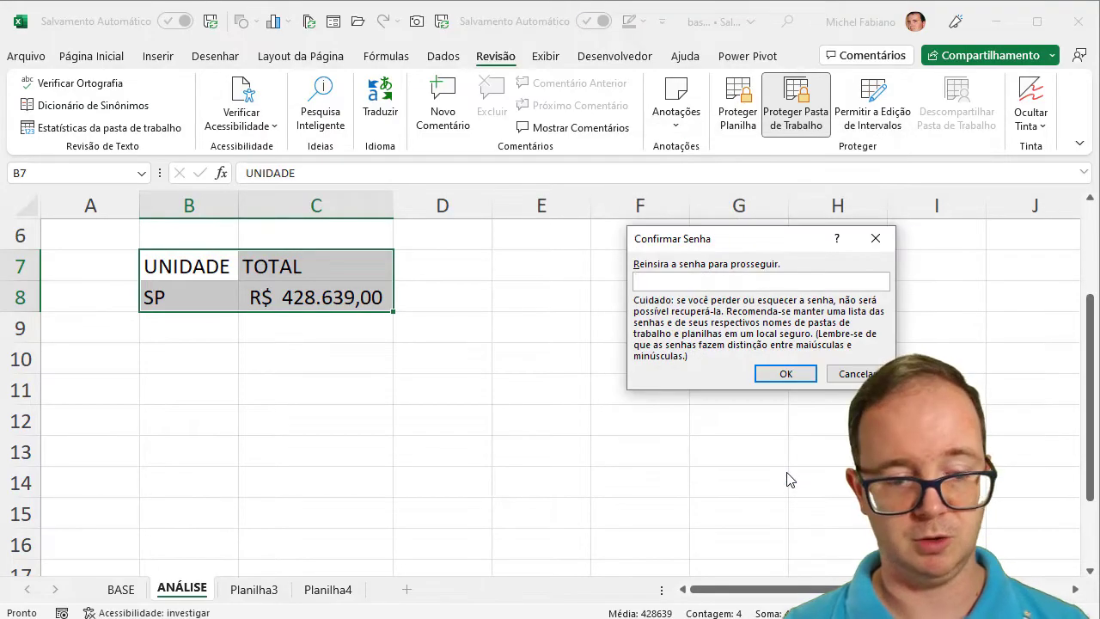
pyautogui.click(789, 373)
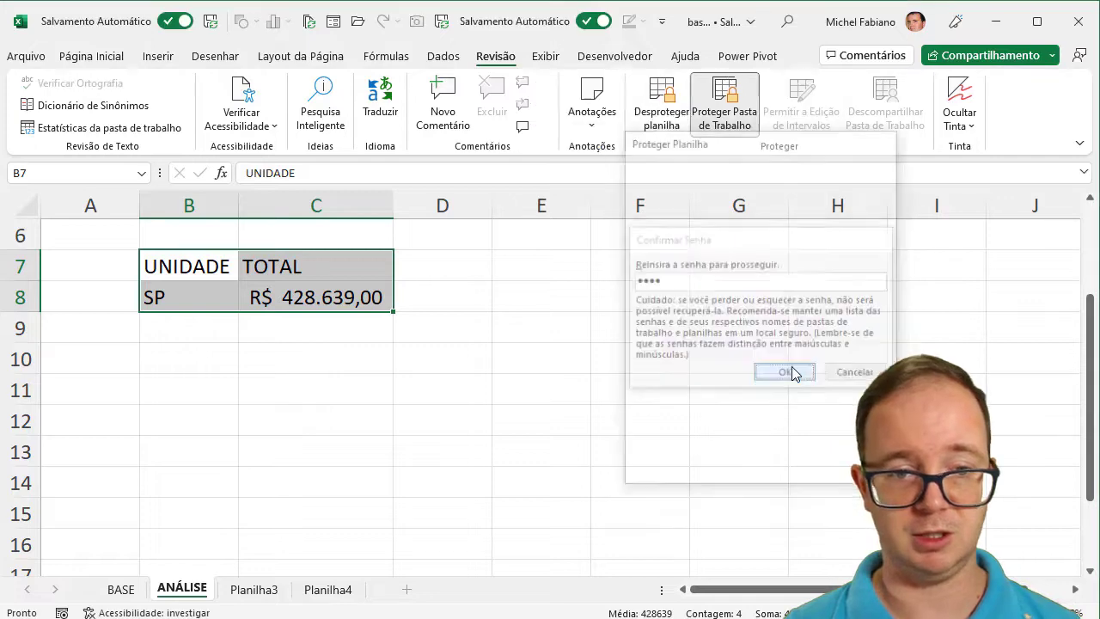
# Step: Confirm editing B8 is blocked, then unprotect the sheet with its password
pyautogui.doubleClick(201, 295)
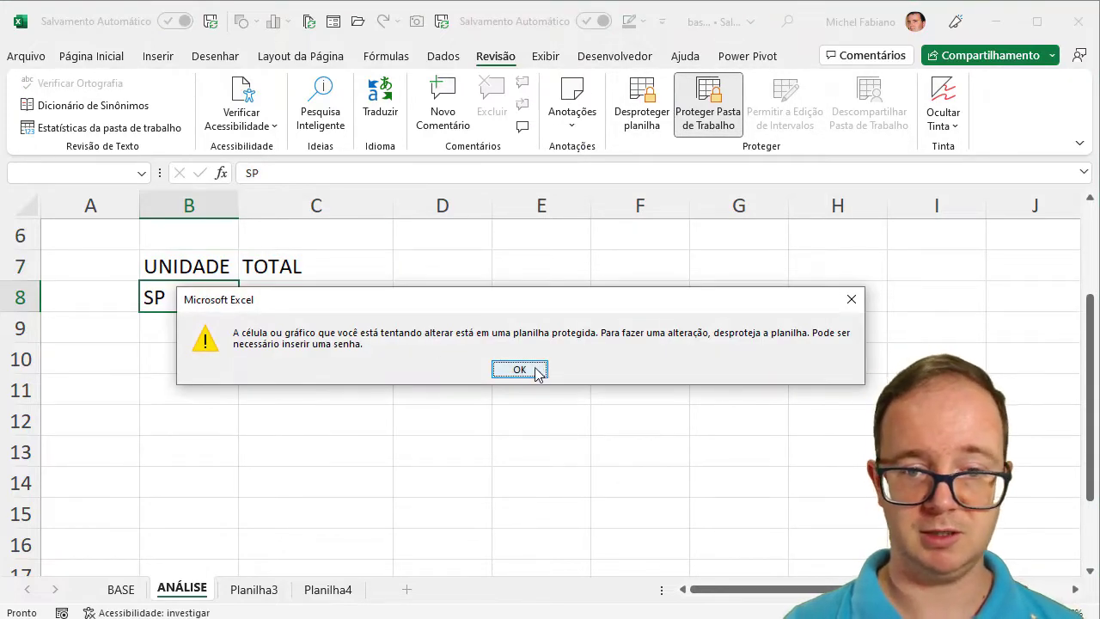
pyautogui.click(519, 369)
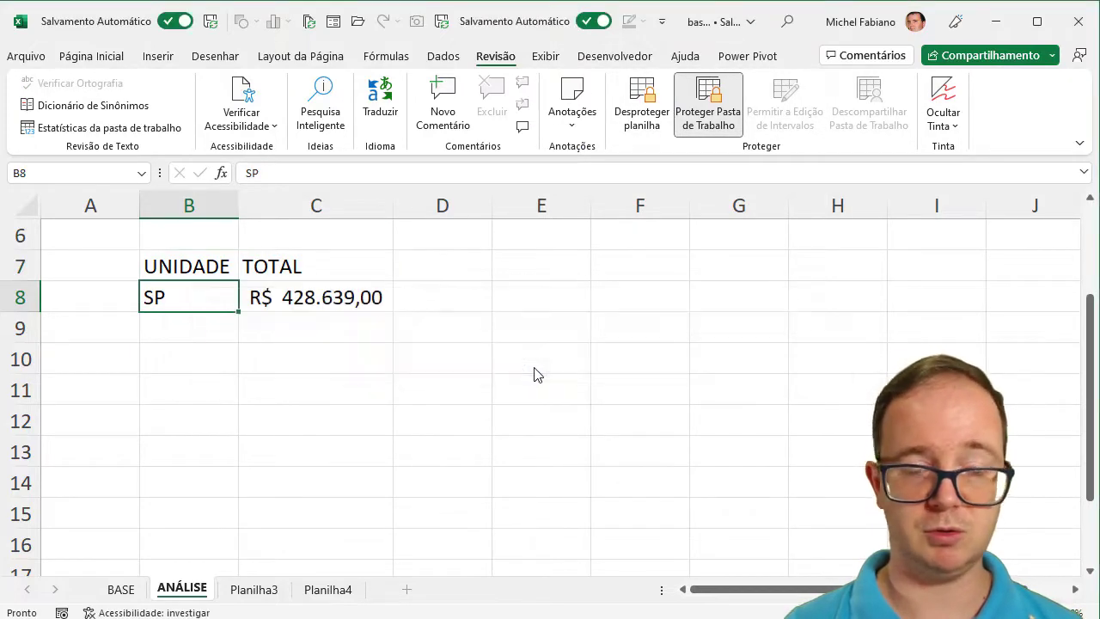
pyautogui.click(646, 102)
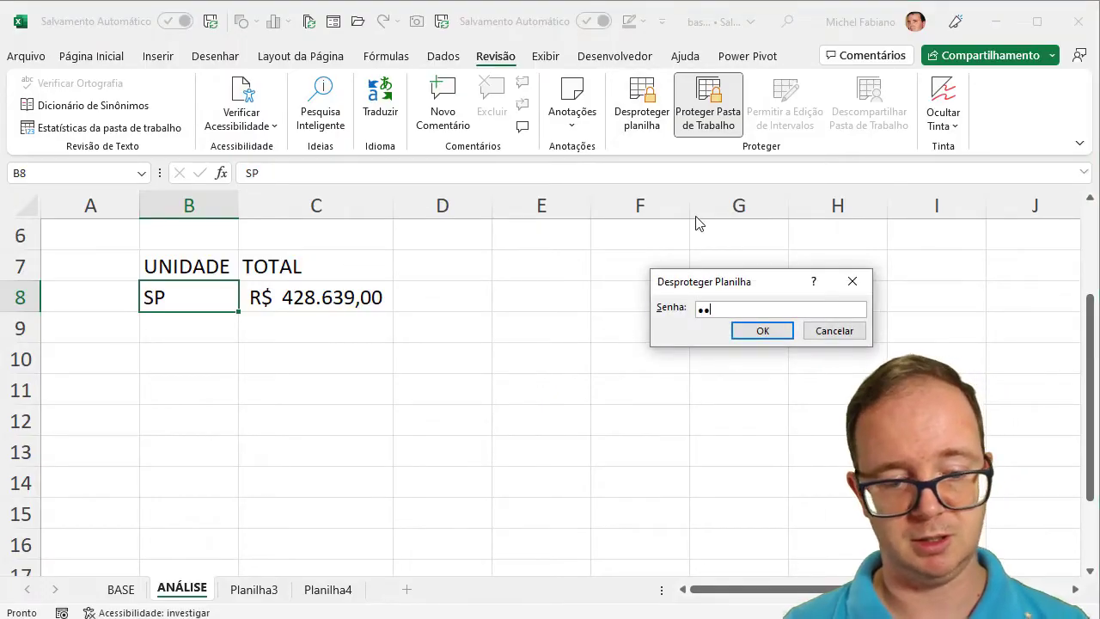
pyautogui.click(761, 340)
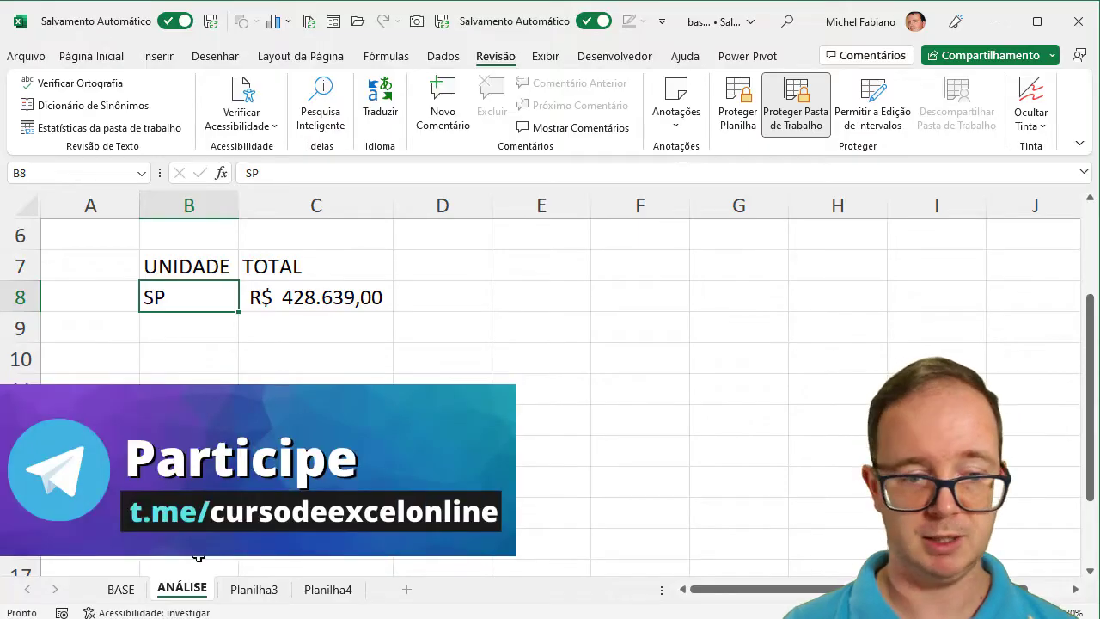
# Step: Go back to the BASE sheet's sales data table
pyautogui.click(121, 590)
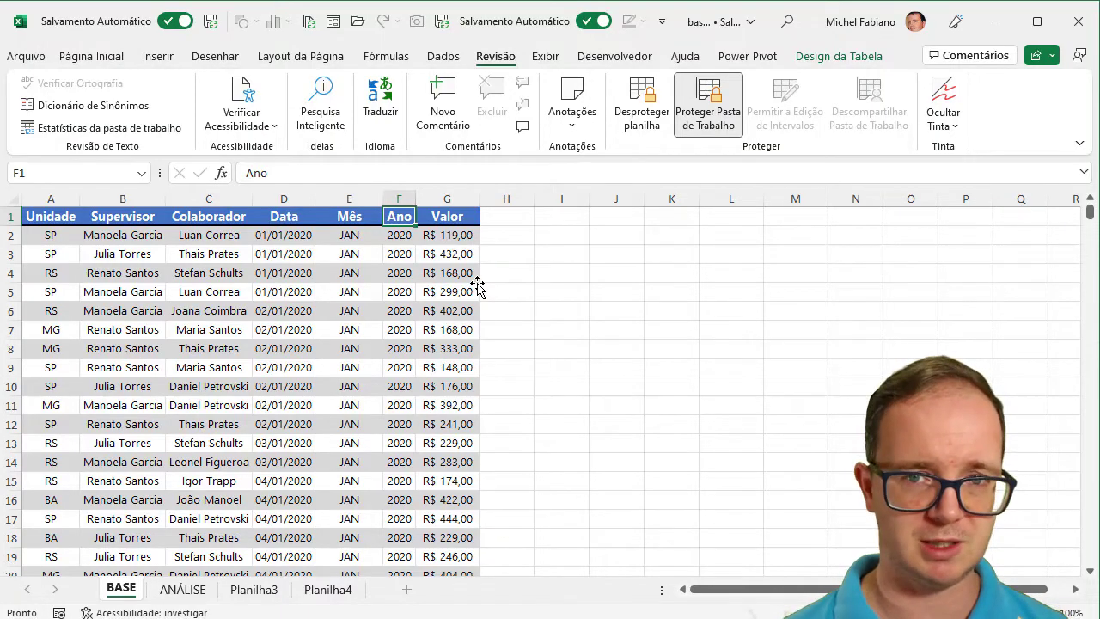
# Step: Encrypt the base-de-dados-proteger workbook with an opening password, entering it twice
pyautogui.click(27, 56)
pyautogui.click(85, 217)
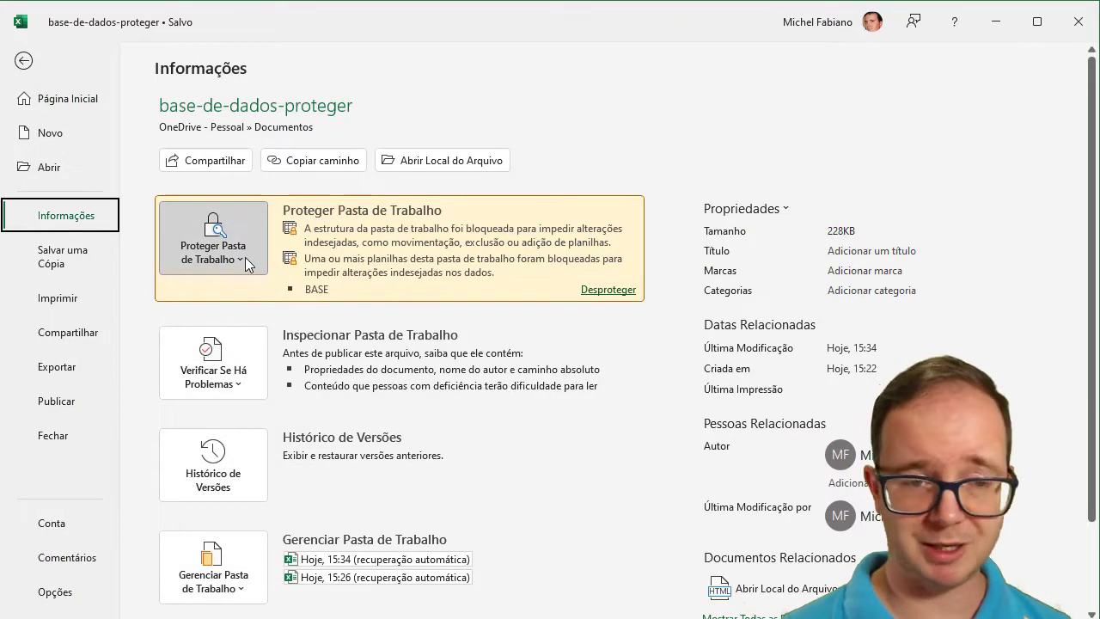
pyautogui.click(248, 264)
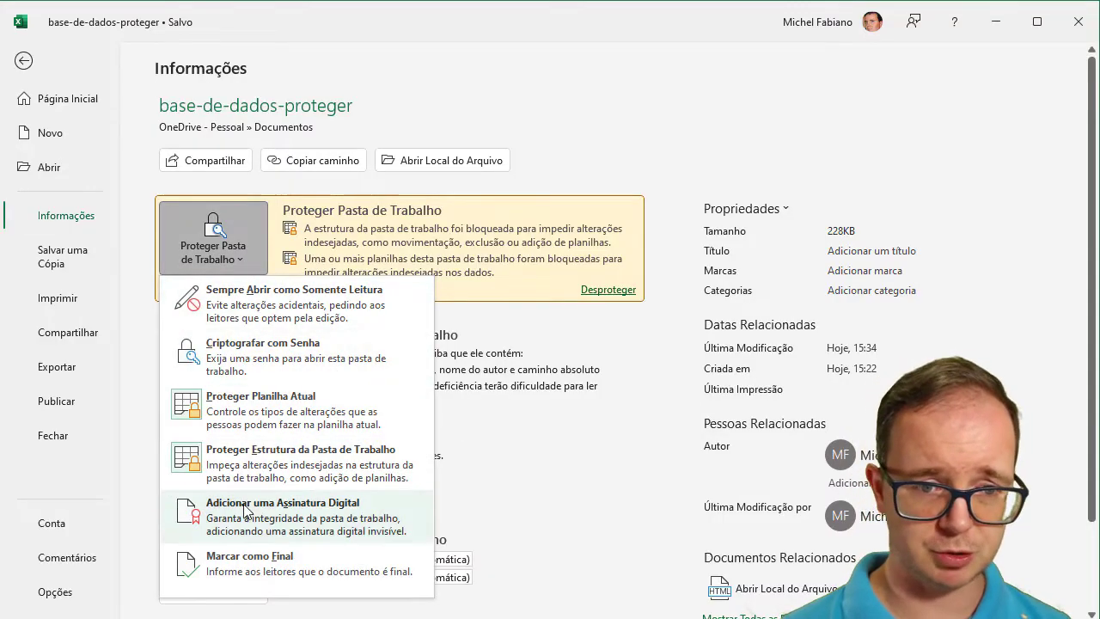
pyautogui.click(303, 367)
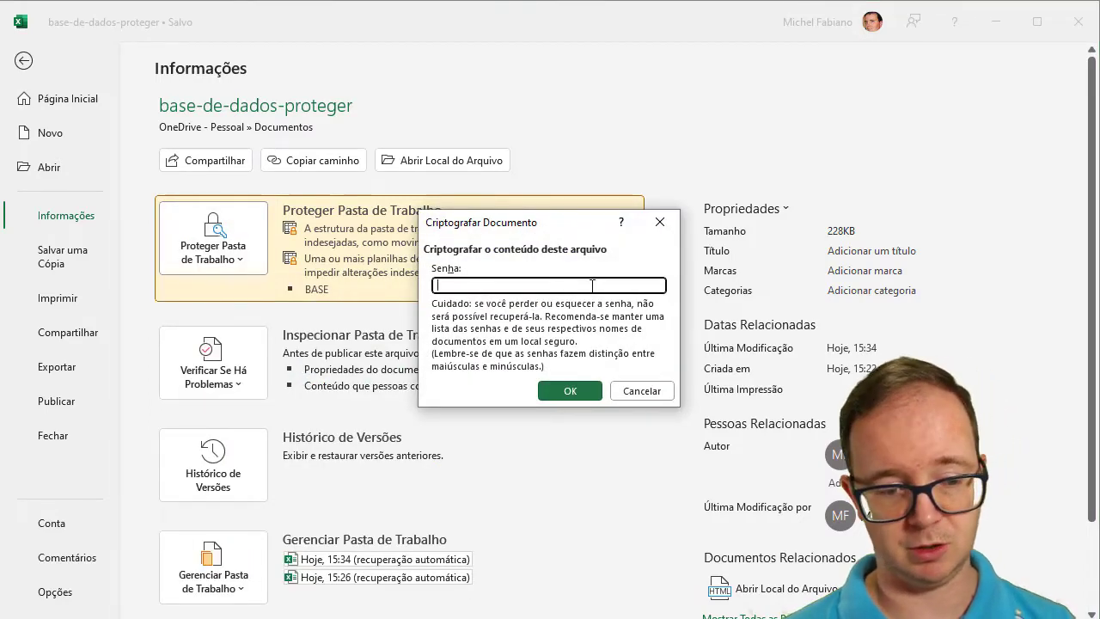
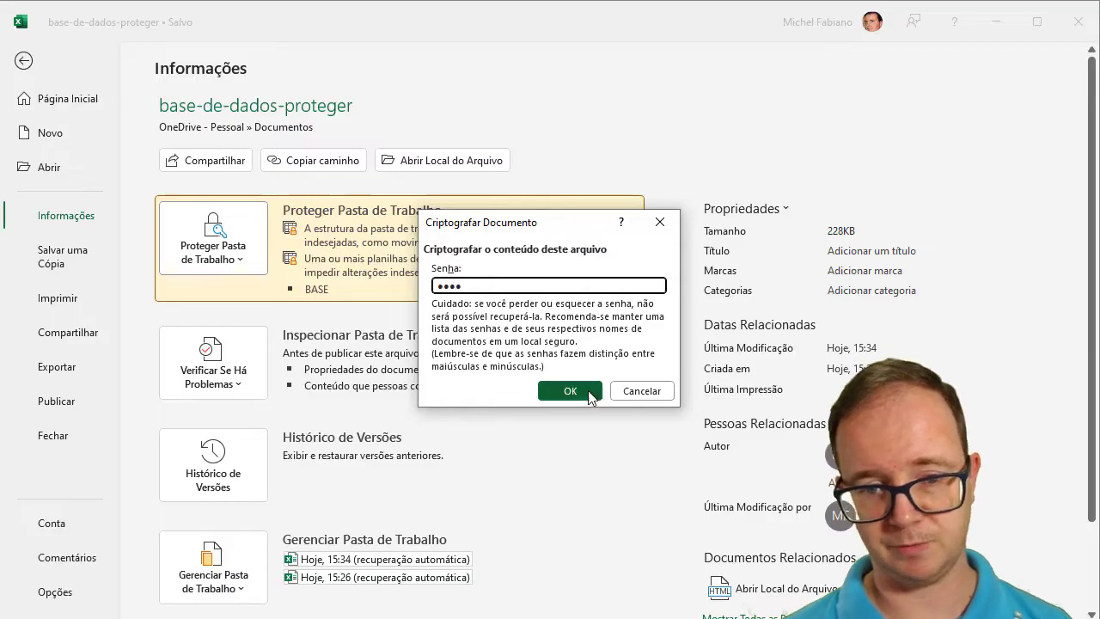
pyautogui.click(590, 395)
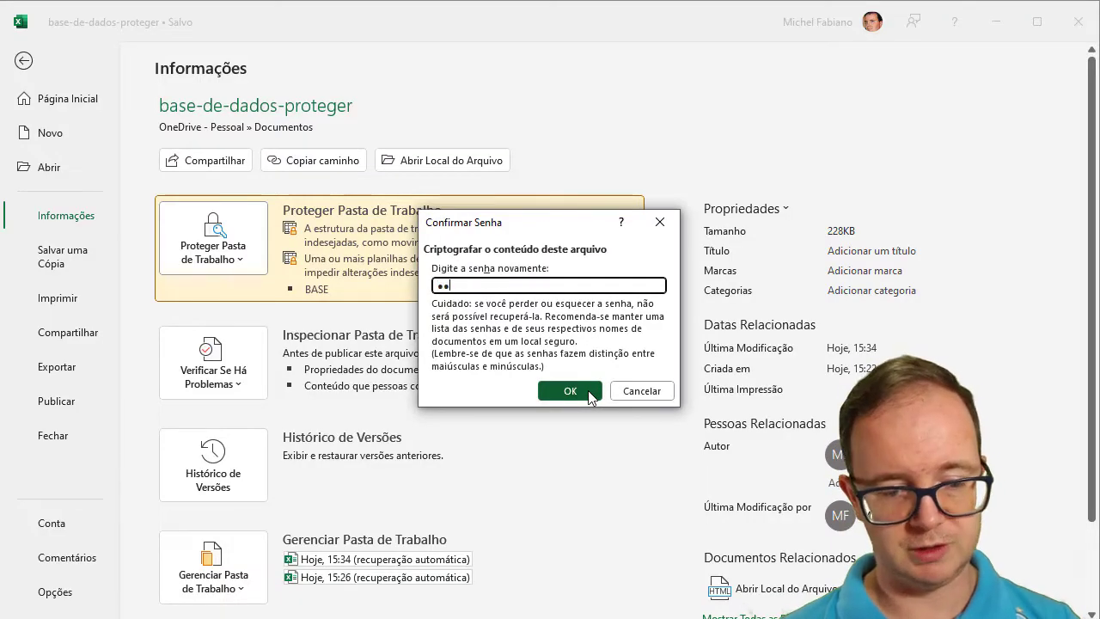
pyautogui.click(589, 395)
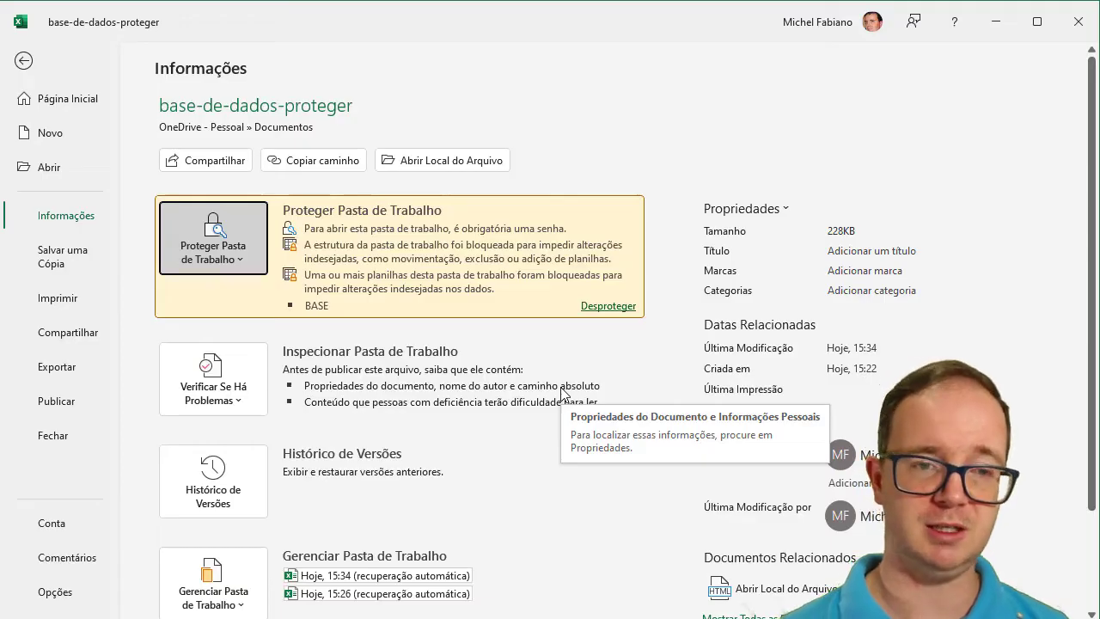
# Step: Clear the encryption password so the workbook opens without one
pyautogui.click(245, 247)
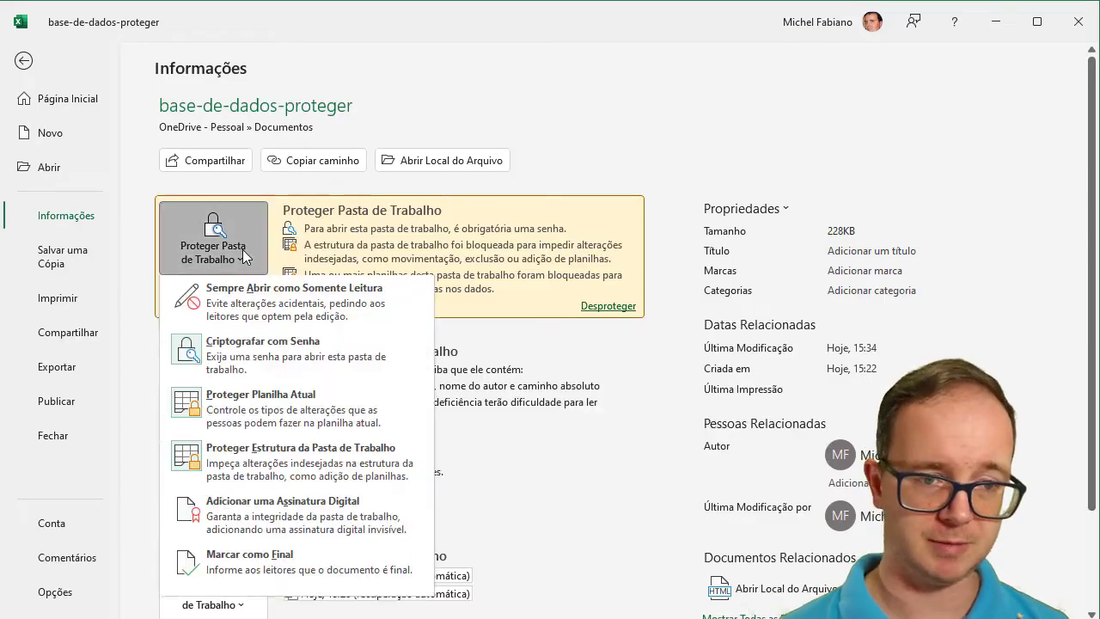
pyautogui.click(250, 356)
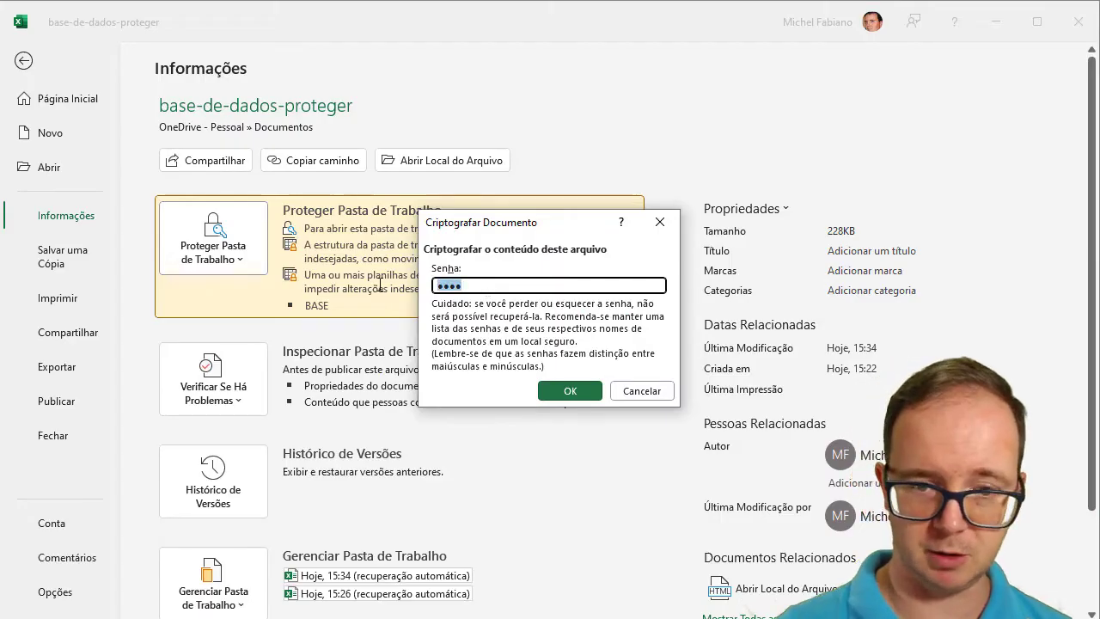
pyautogui.press('BackSpace')
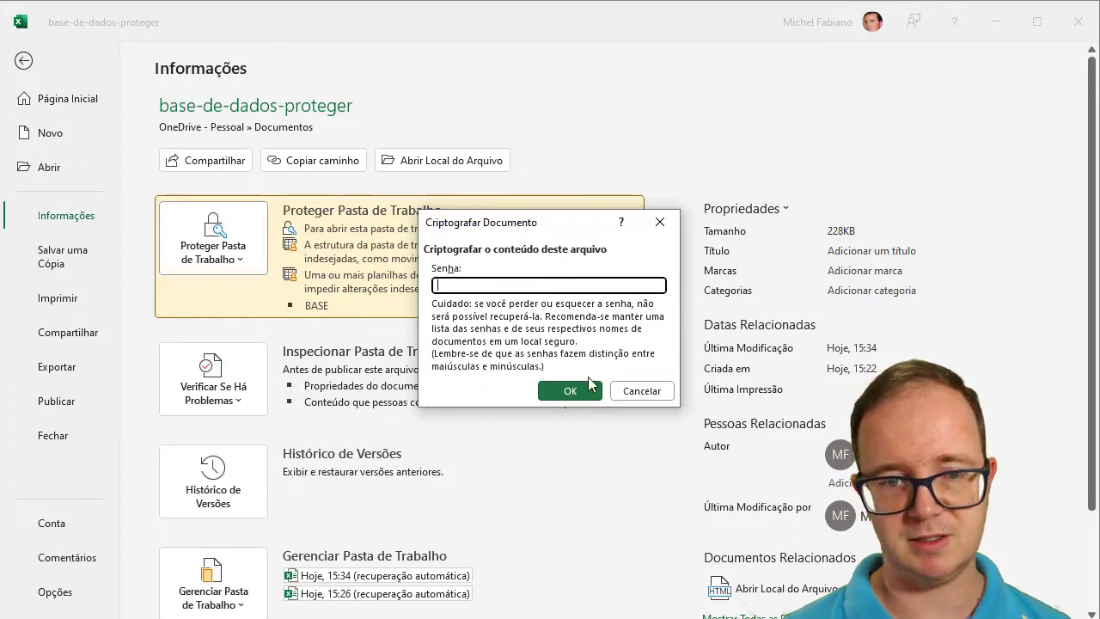
pyautogui.click(572, 391)
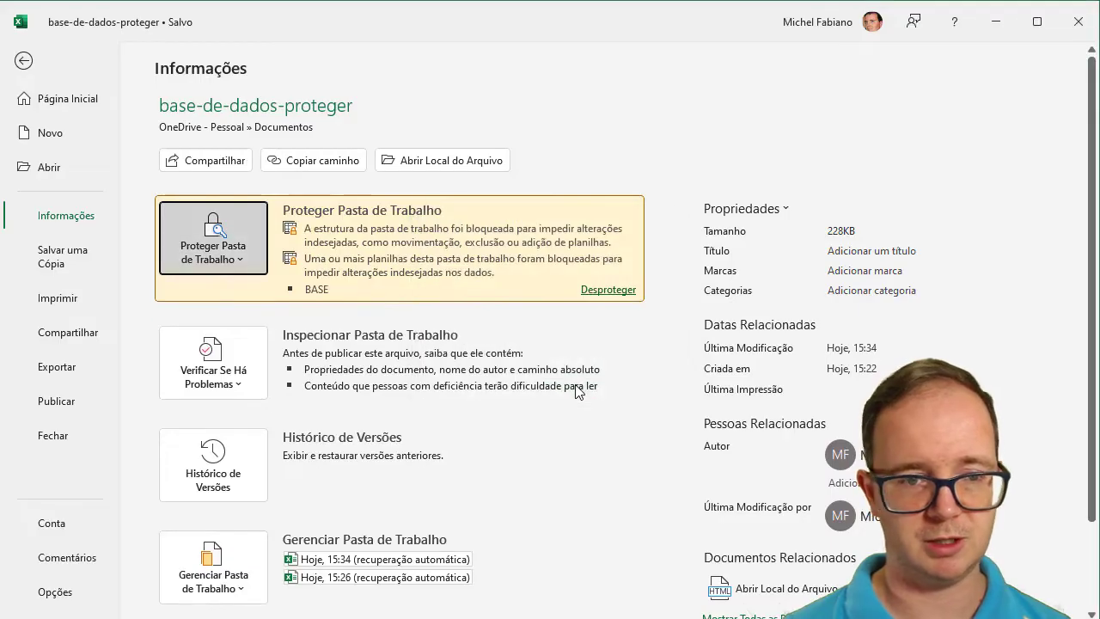
# Step: Review the workbook protection options and return to the BASE worksheet
pyautogui.click(244, 266)
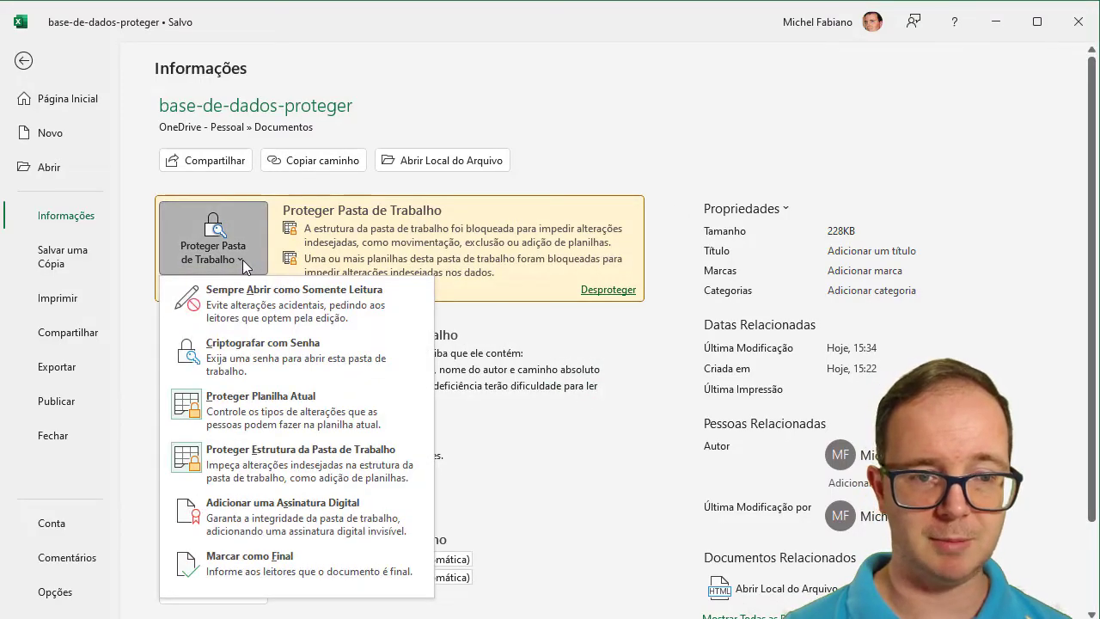
pyautogui.click(242, 260)
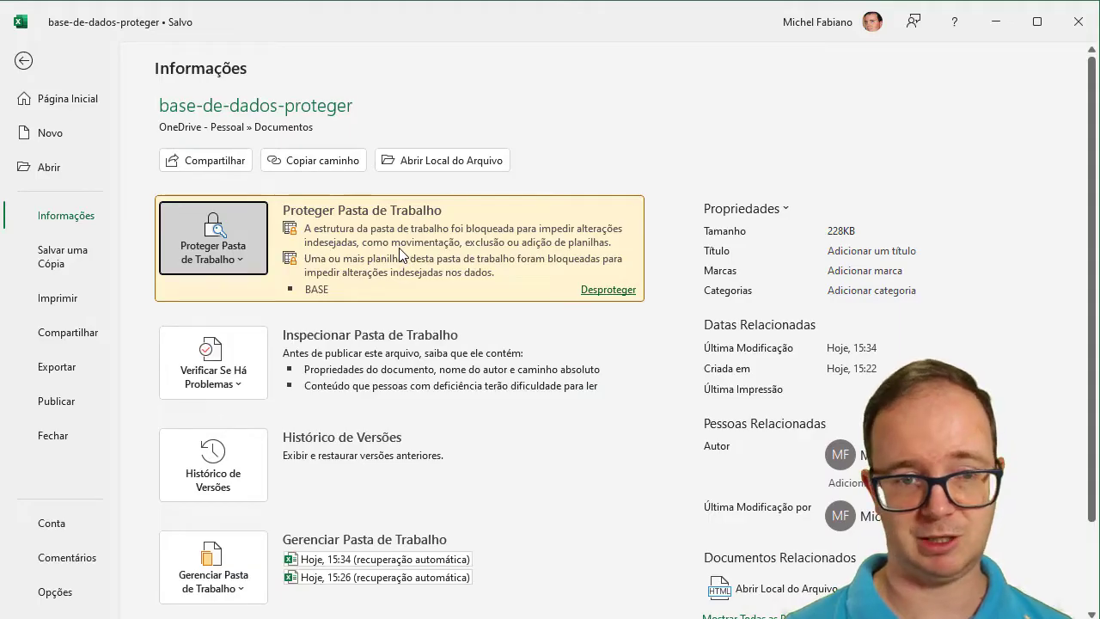
pyautogui.click(237, 255)
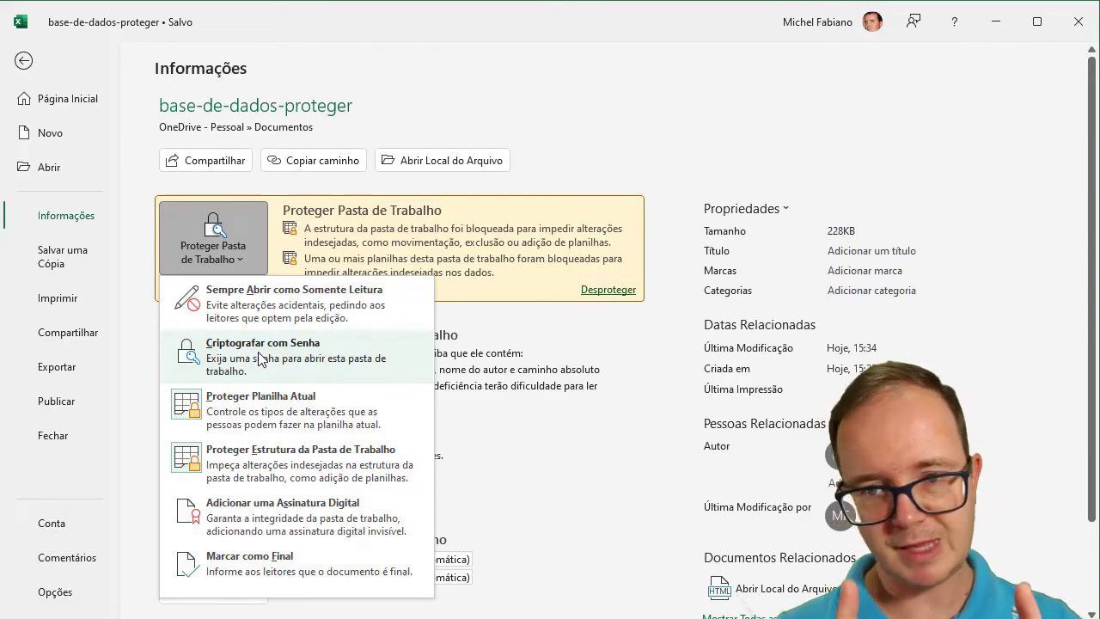
pyautogui.click(24, 60)
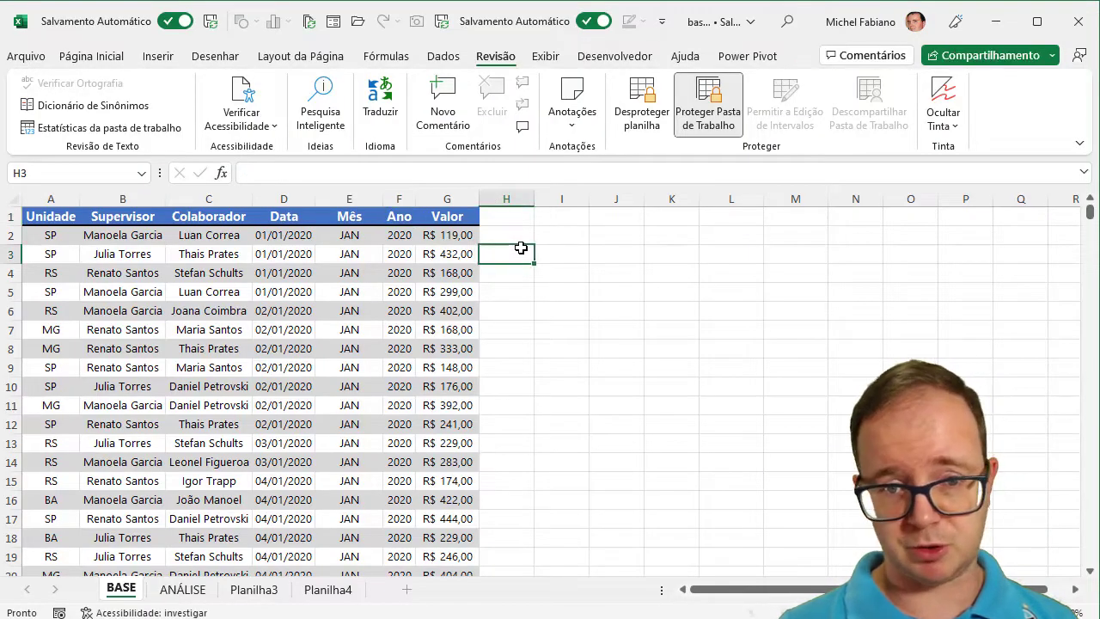